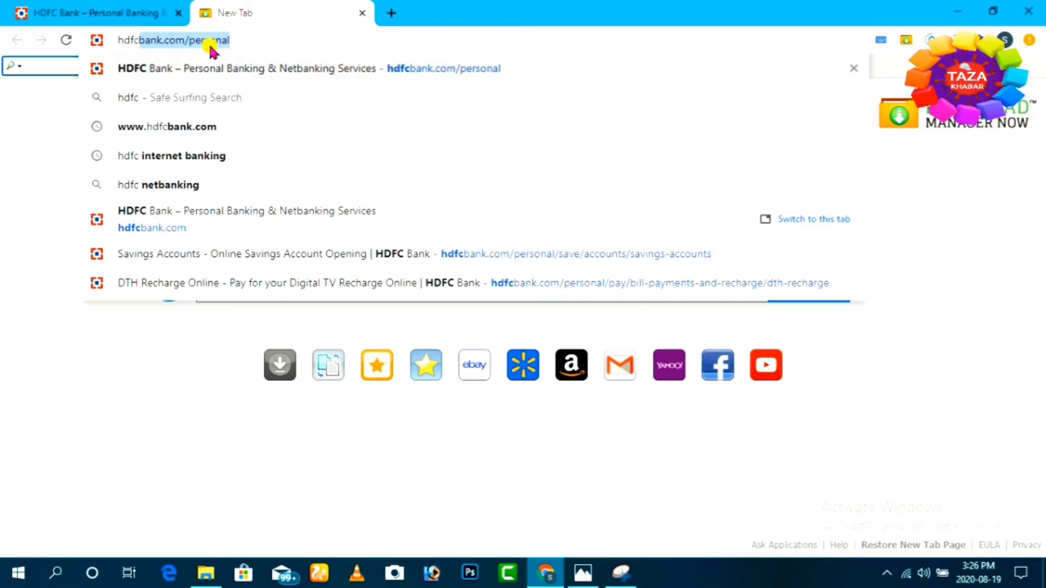
Go from the HDFC Bank home page to Savings Accounts through the SAVE menu
left_click(350, 69)
left_click(148, 13)
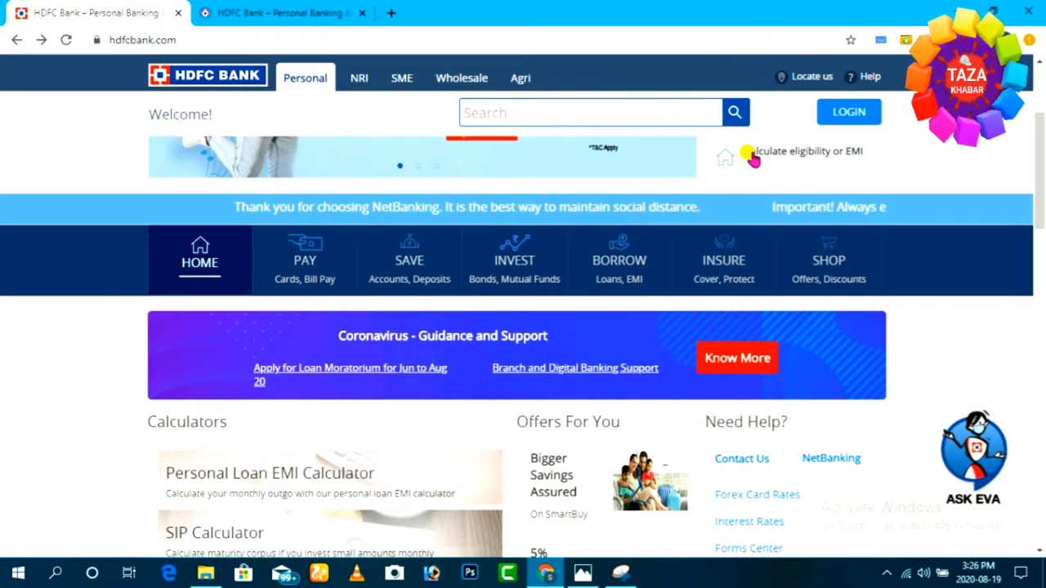
mouse_move(407, 286)
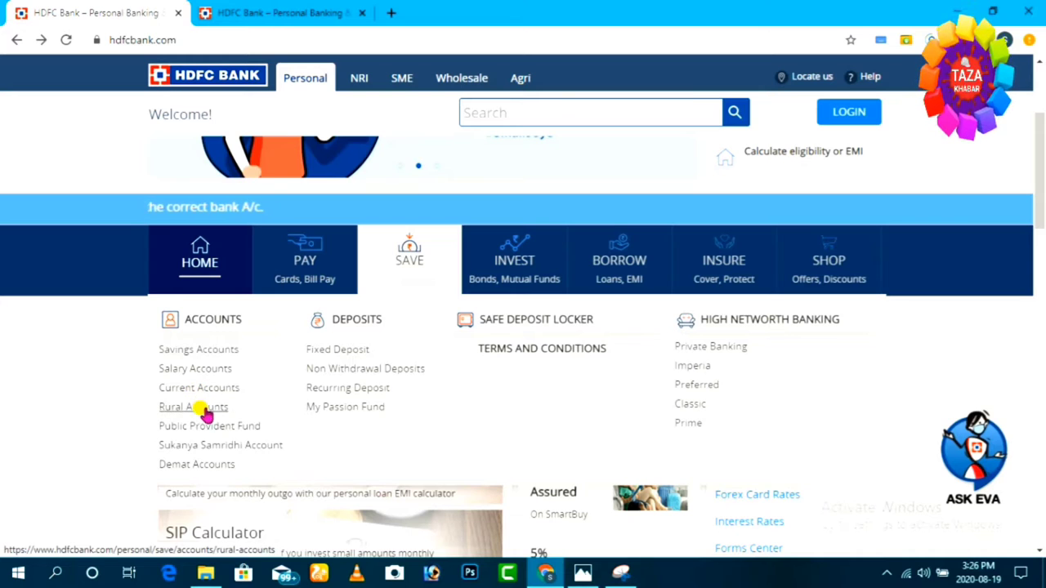
left_click(194, 355)
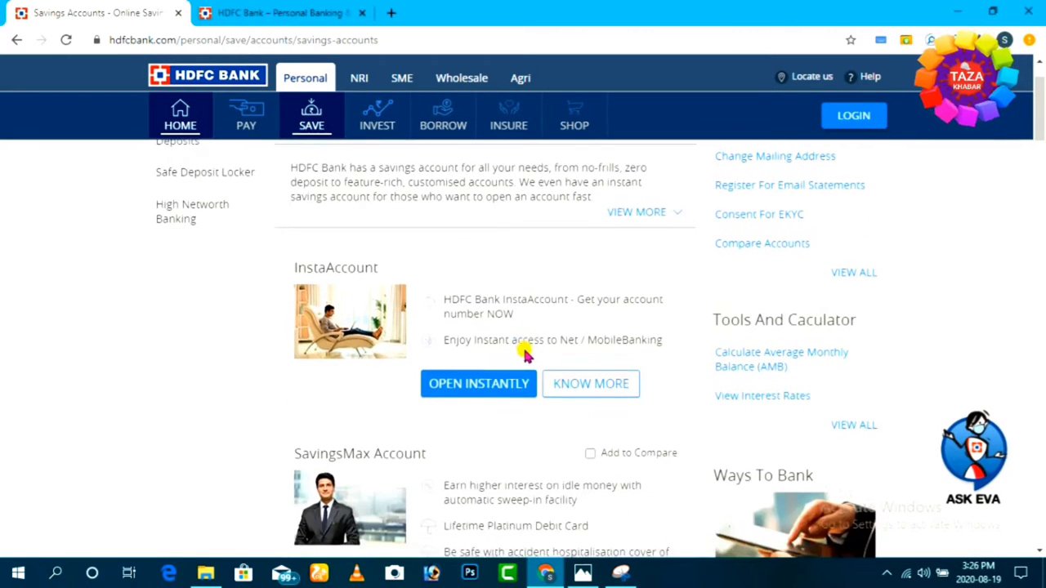
Start an InstaAccount application, submit the mobile number and confirm the one-time verification code
left_click(472, 468)
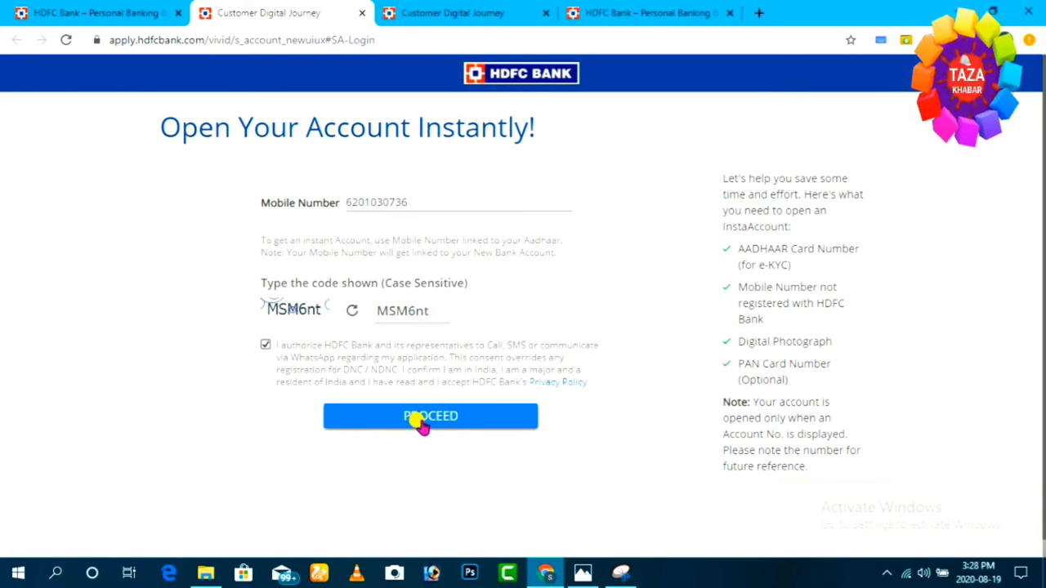
left_click(421, 420)
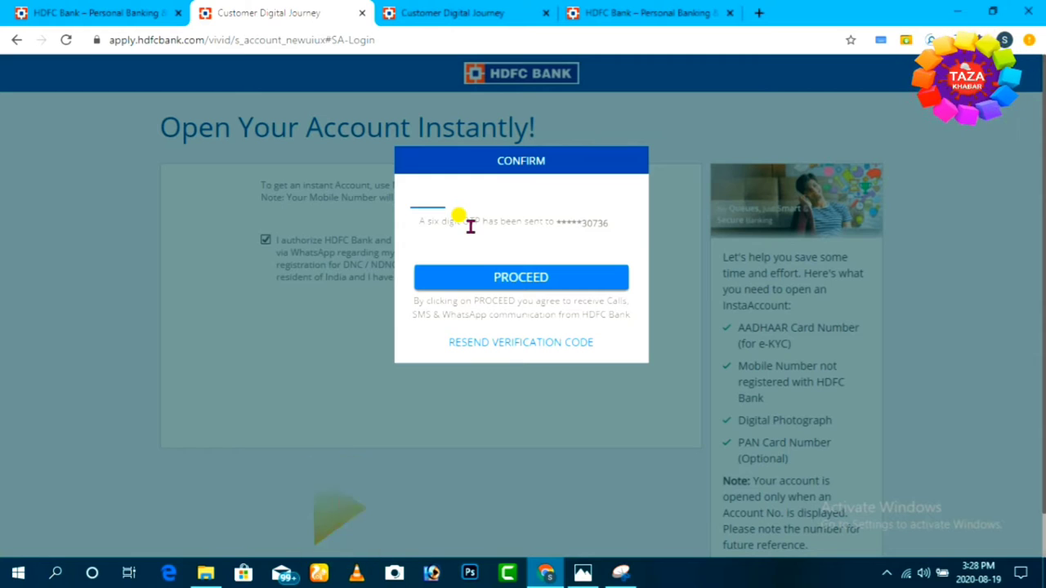
left_click(521, 282)
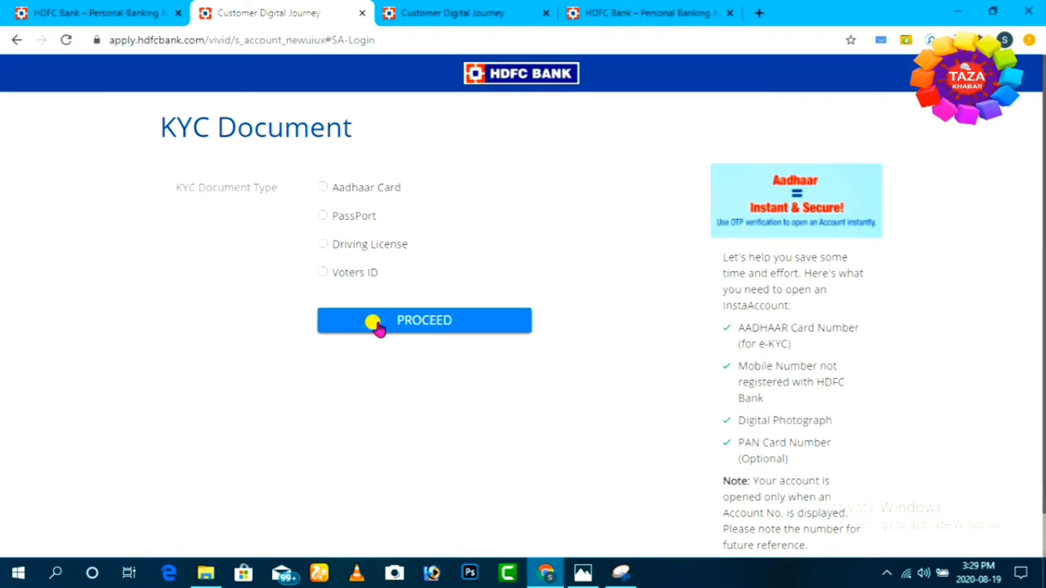
Choose Aadhaar Card as the KYC document, agree to its consent terms and submit the number
left_click(322, 188)
left_click(423, 321)
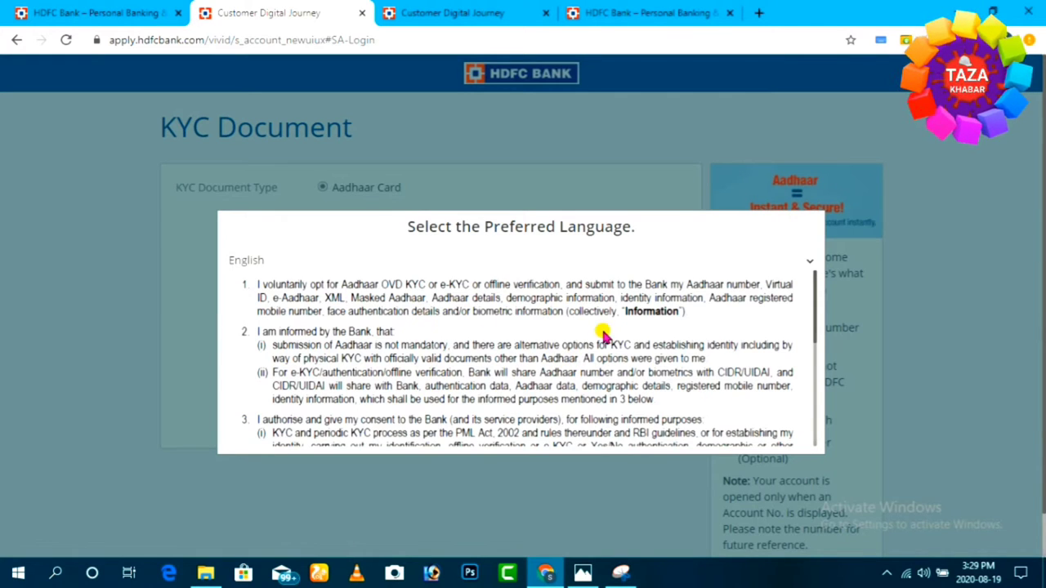
scroll(601, 335, "down", 6)
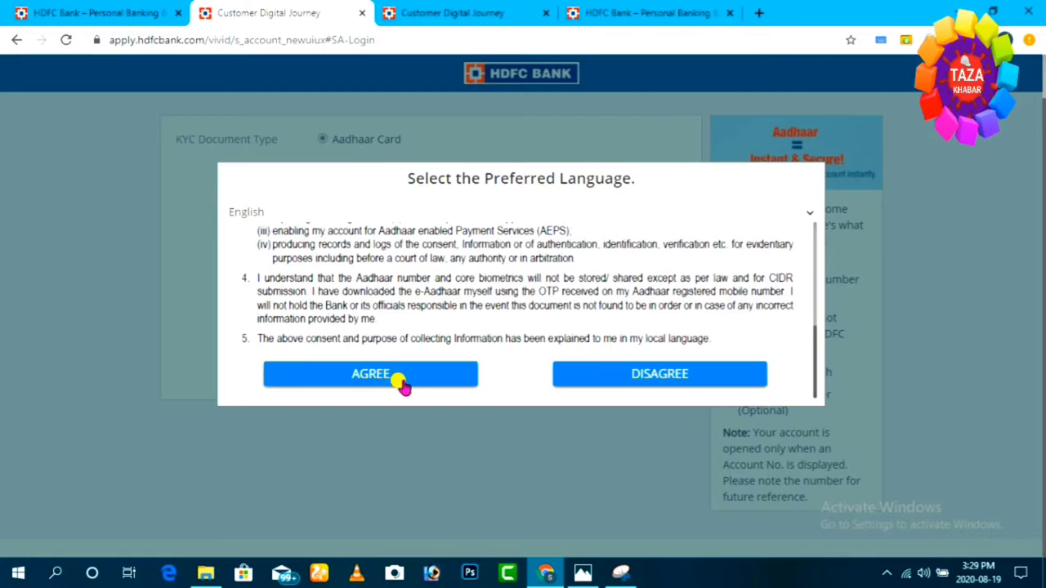
left_click(400, 380)
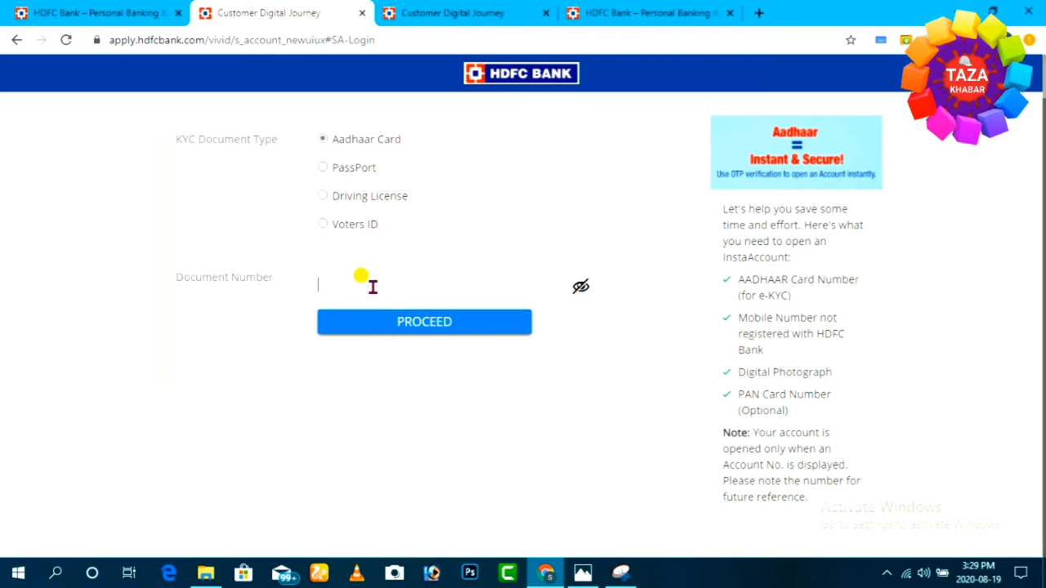
left_click(409, 327)
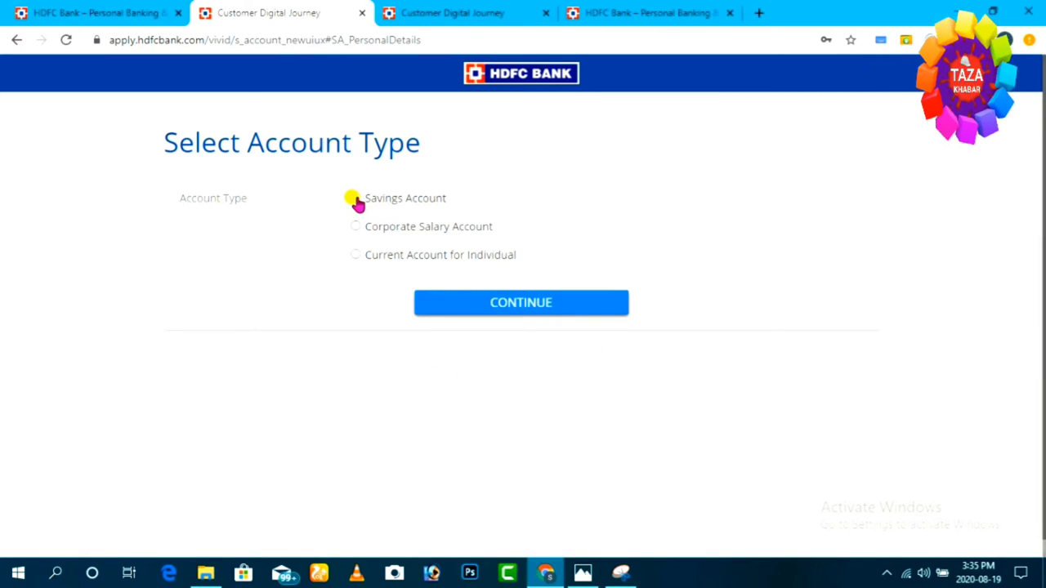
Choose Regular Savings Account, select the Madhubani branch, and acknowledge the minimum-balance notice
left_click(356, 201)
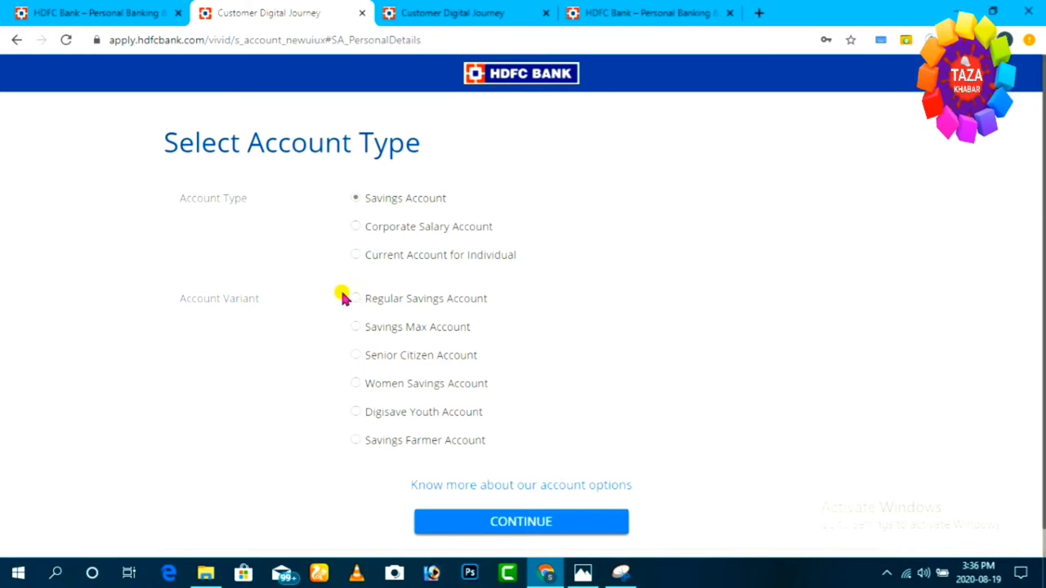
left_click(515, 526)
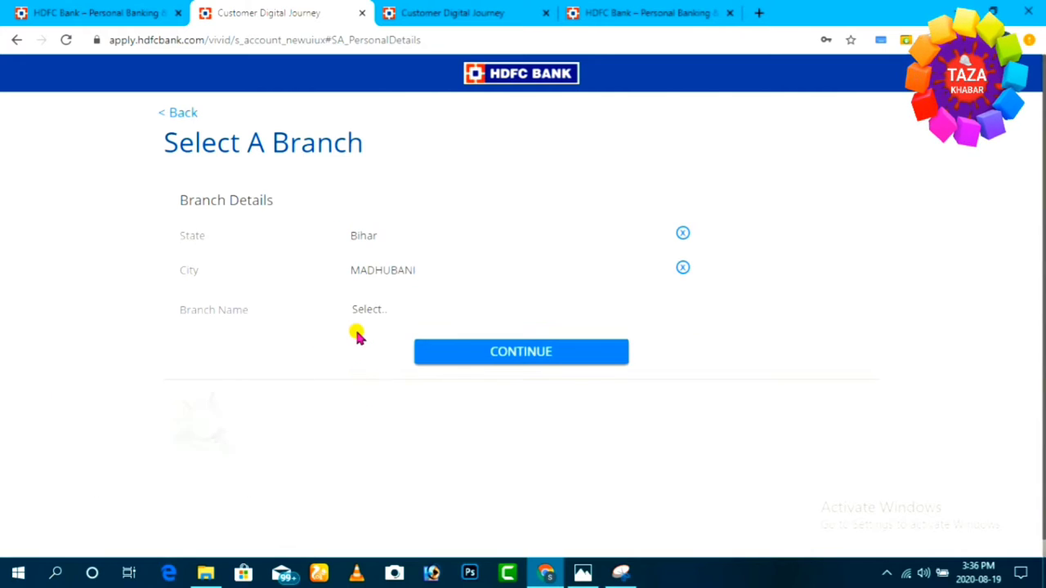
left_click(365, 314)
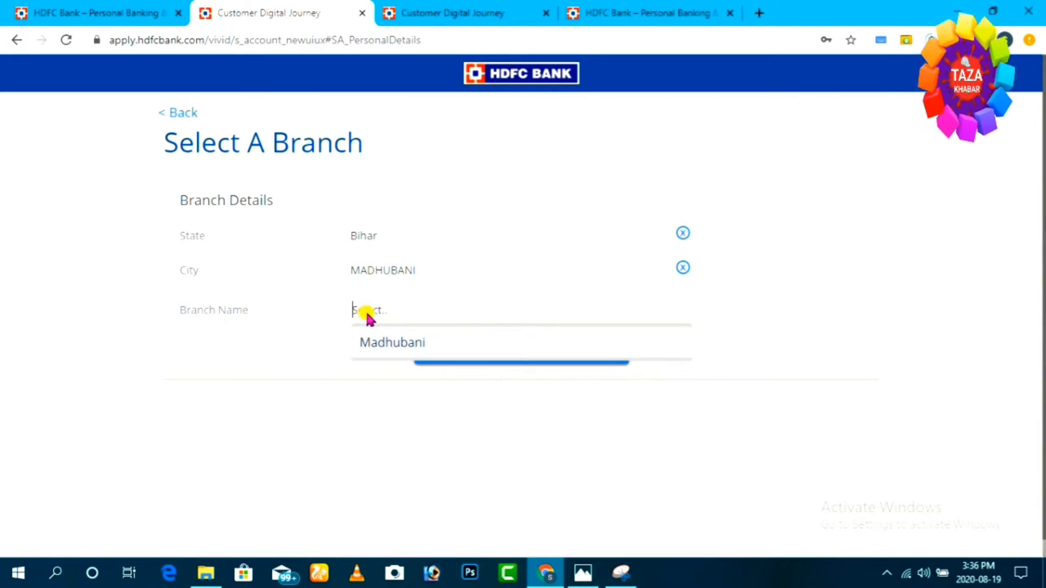
left_click(378, 343)
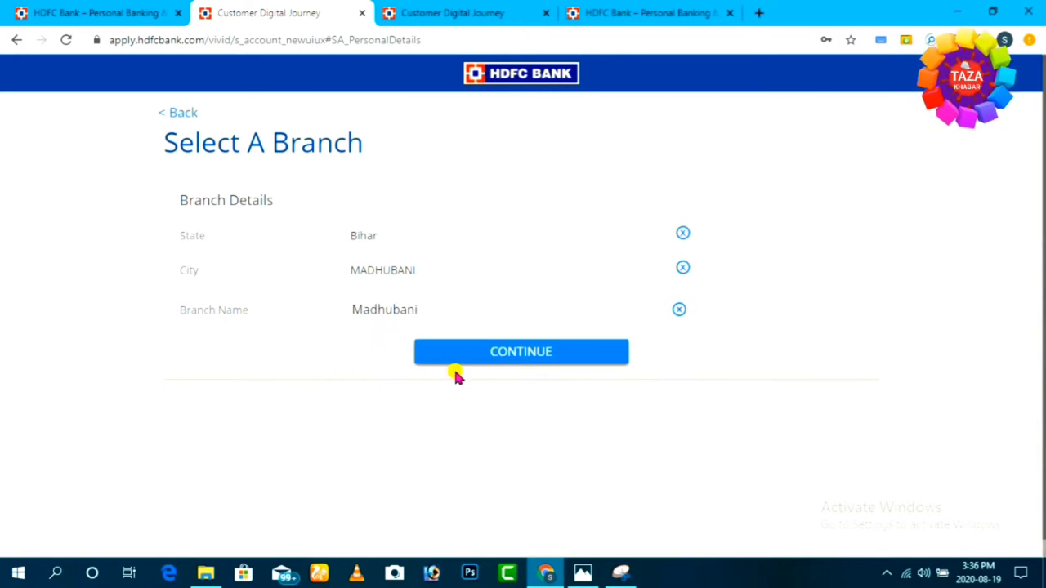
left_click(477, 356)
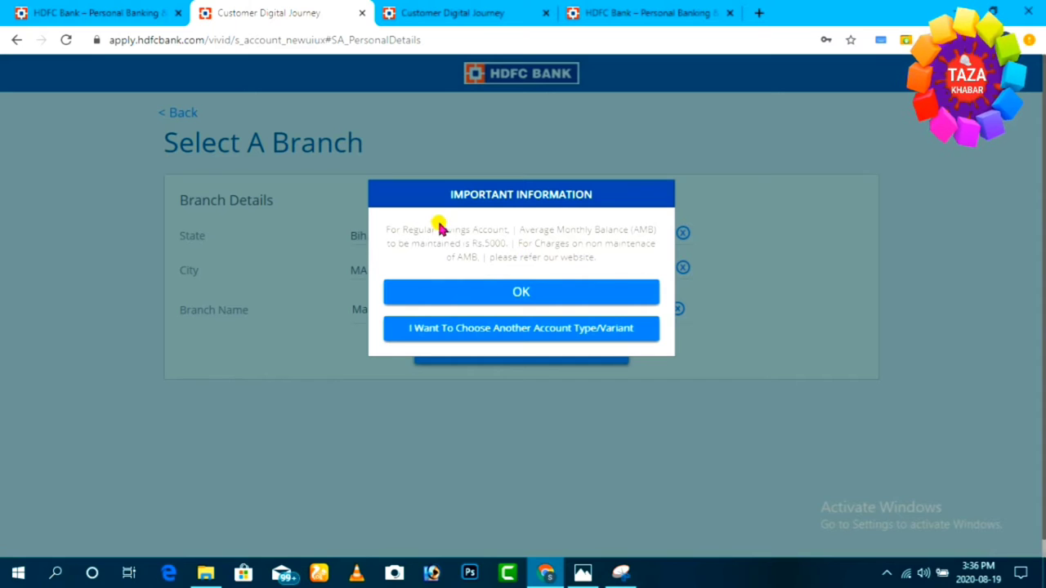
left_click(521, 291)
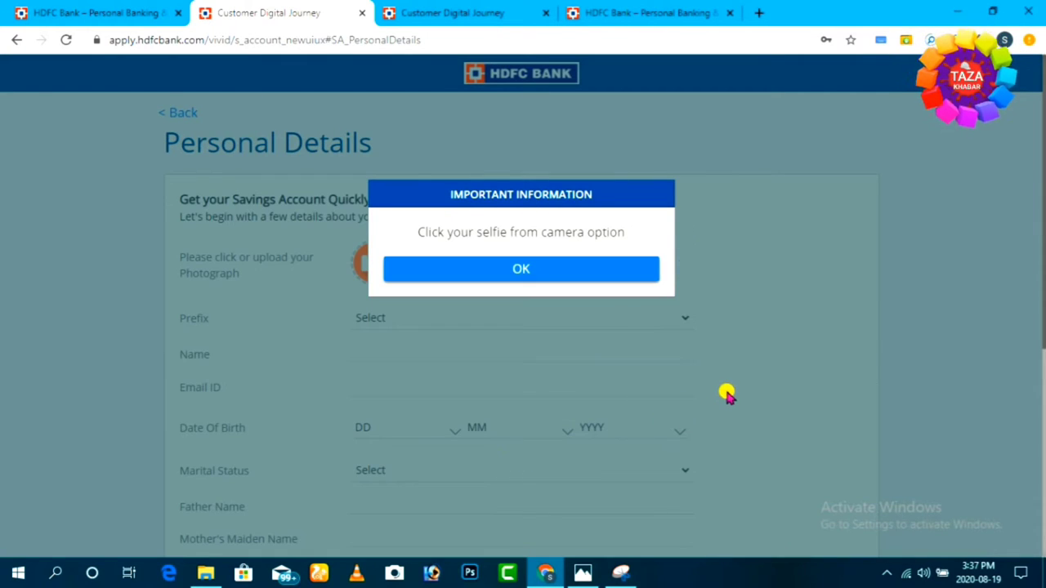
Dismiss the selfie notice, look over the Personal Details fields, and begin adding a photograph
left_click(513, 271)
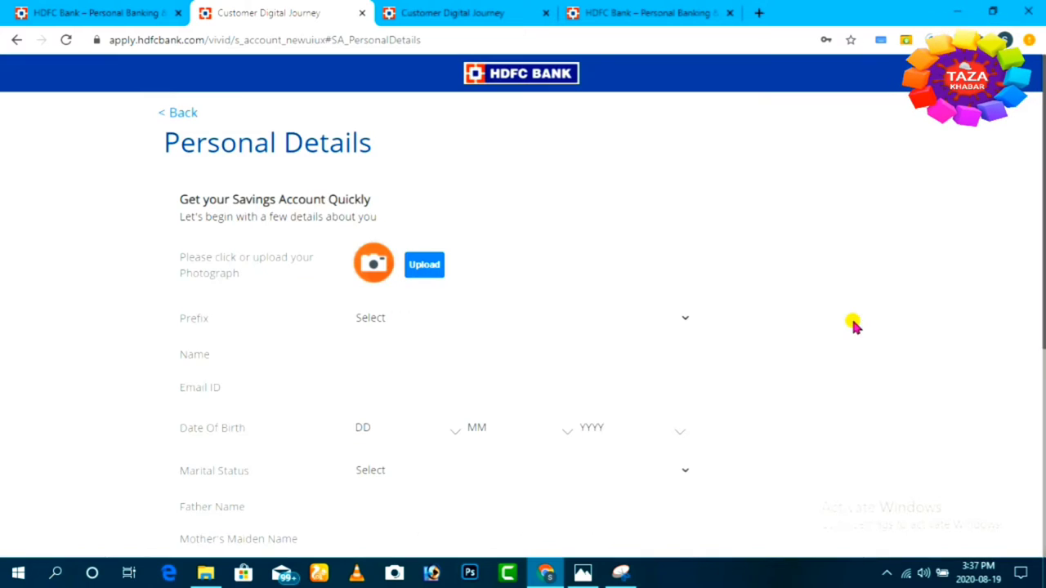
scroll(613, 359, "down", 2)
scroll(572, 384, "up", 2)
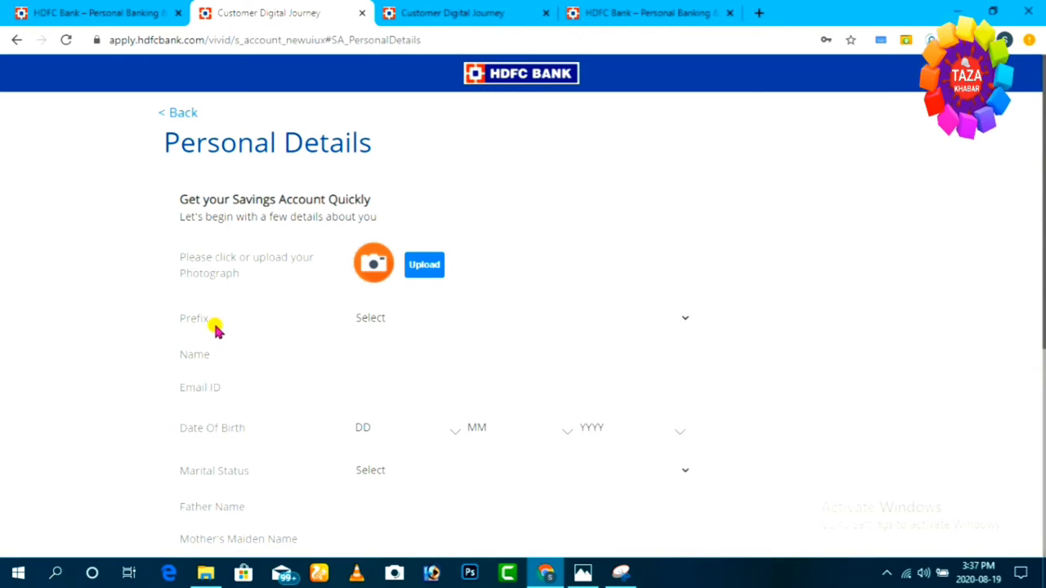
left_click(682, 319)
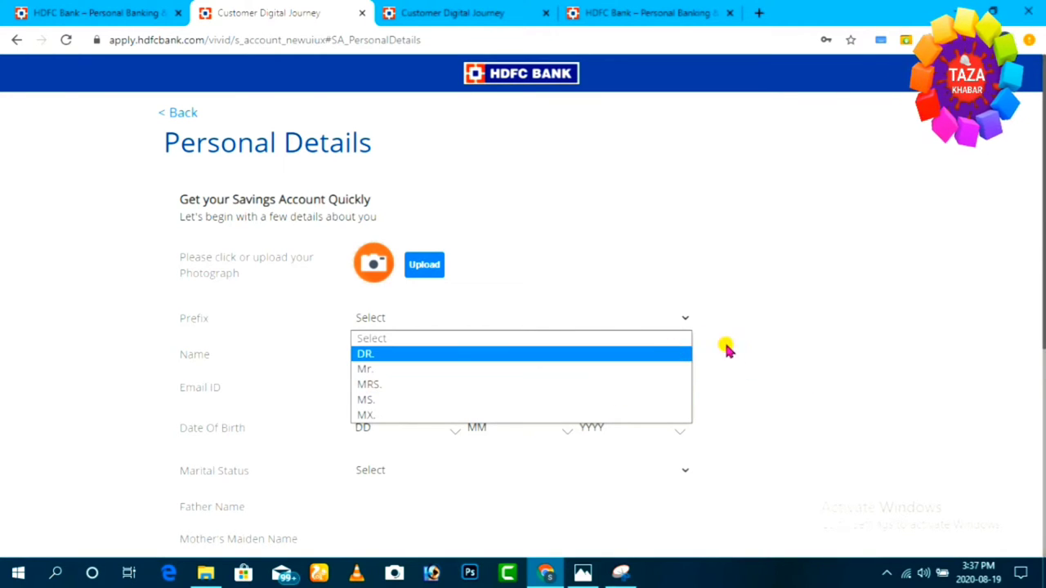
left_click(787, 340)
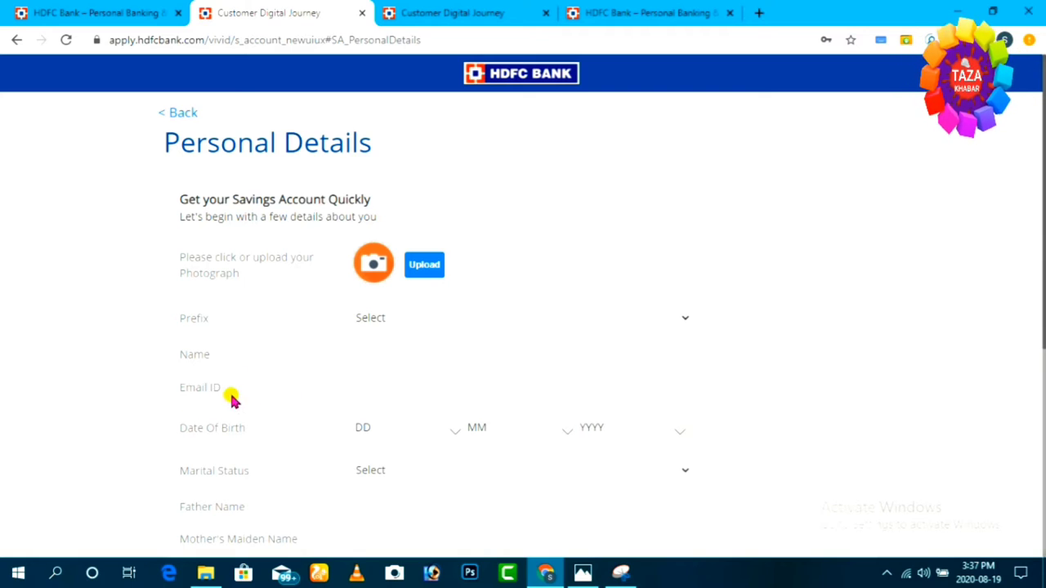
scroll(261, 347, "down", 2)
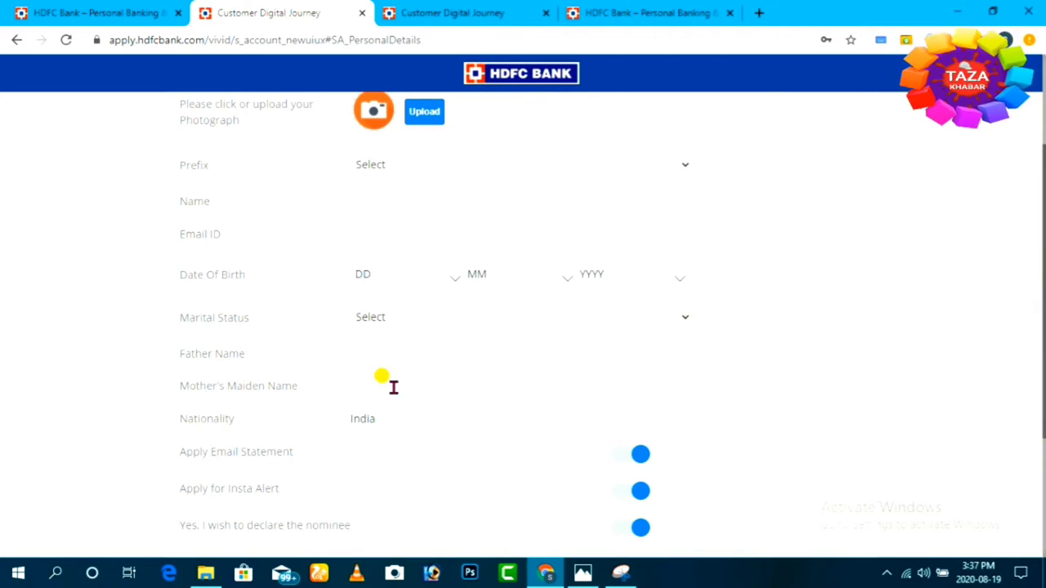
scroll(388, 376, "down", 2)
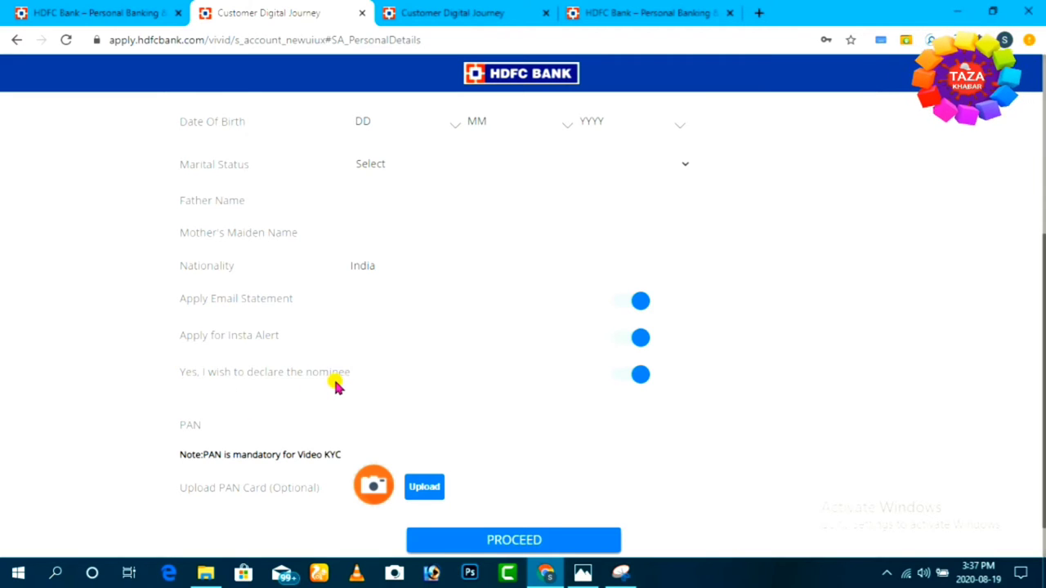
scroll(202, 440, "down", 1)
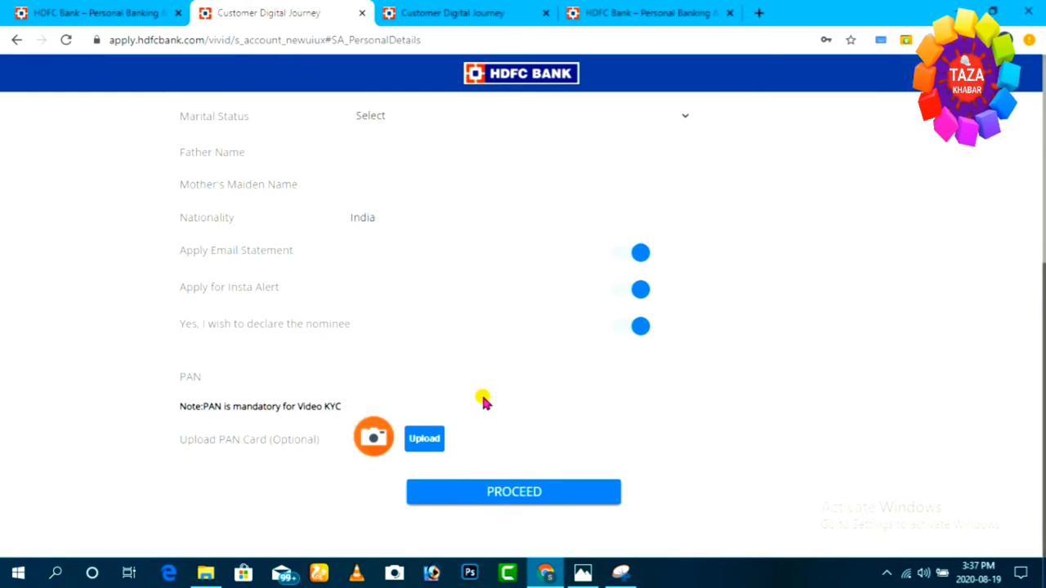
scroll(482, 402, "up", 5)
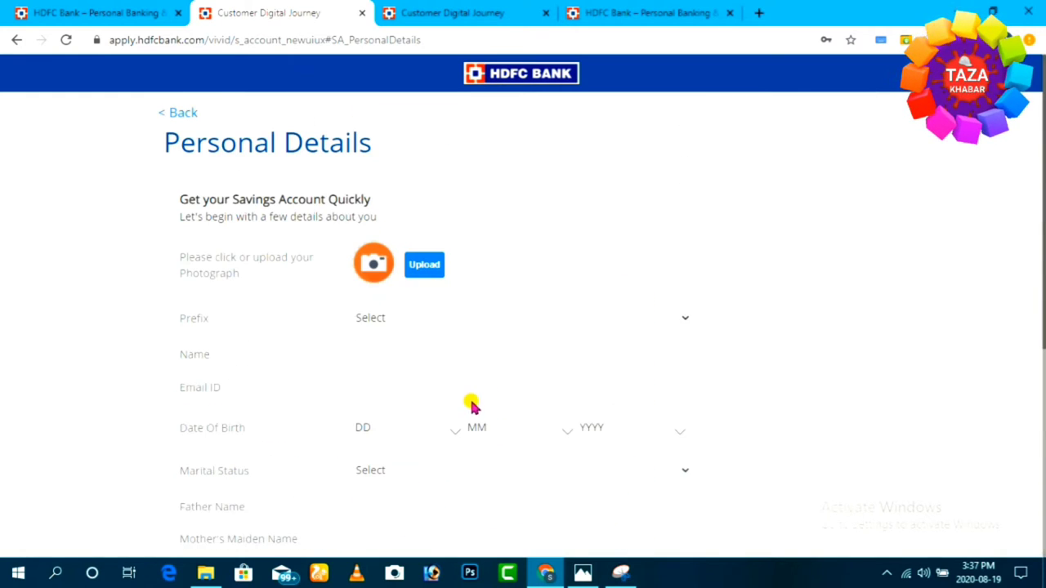
left_click(375, 275)
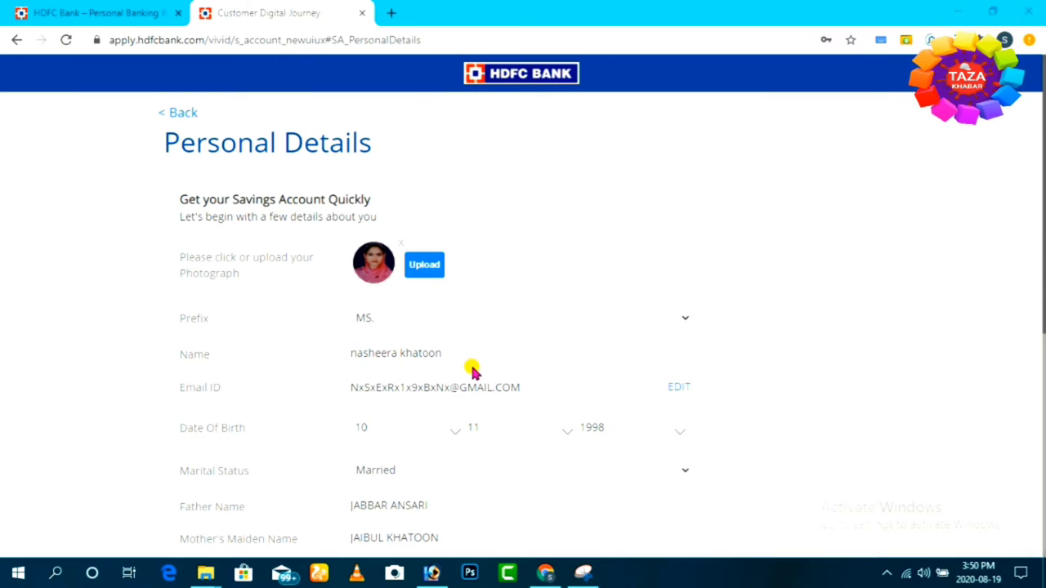
Review the completed Personal Details with validated PAN and attached PAN card, then submit
scroll(474, 381, "down", 4)
scroll(409, 388, "down", 2)
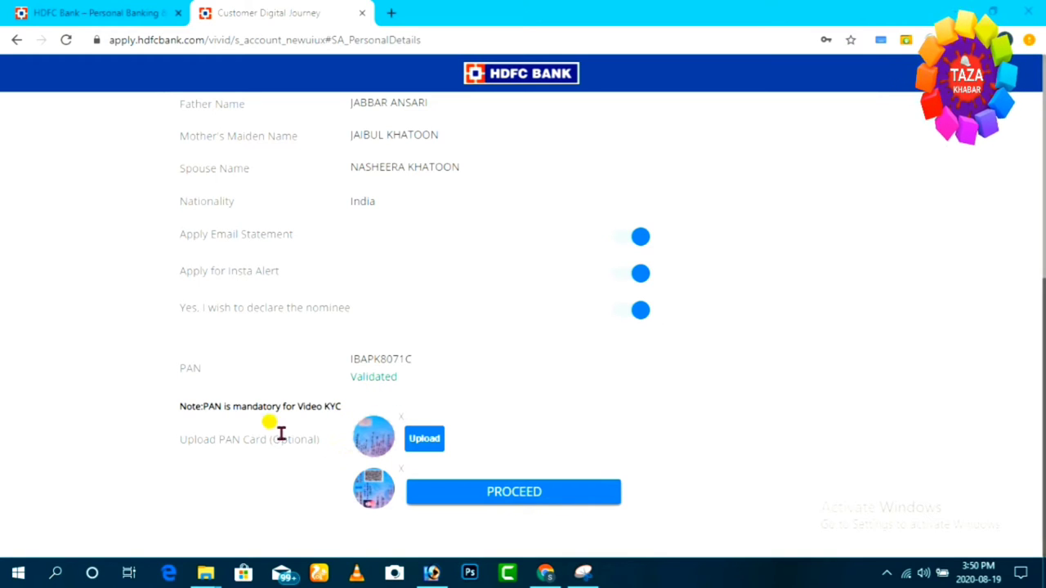
left_click(509, 495)
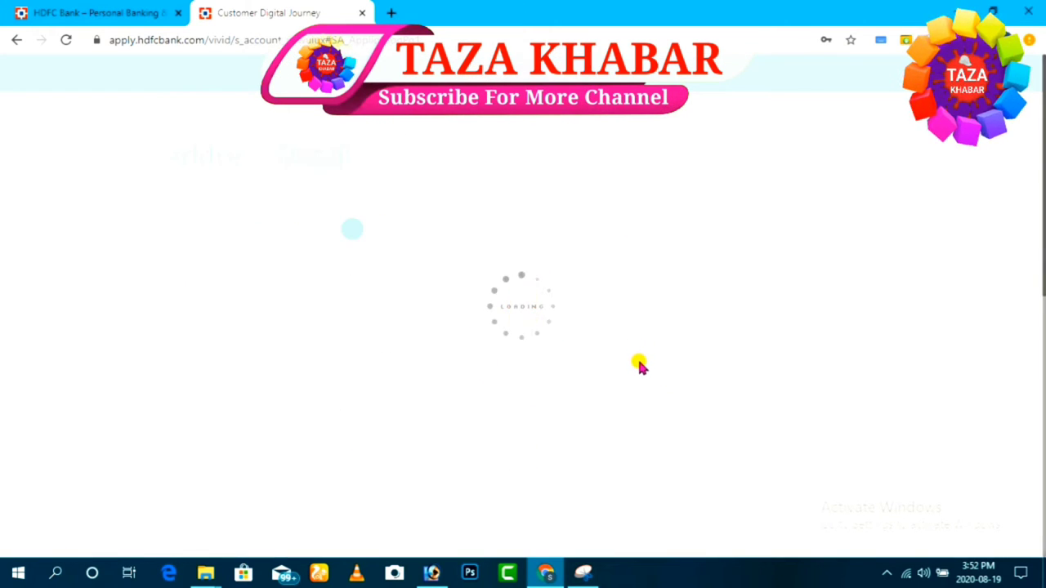
Set the residence type to Owned
scroll(485, 357, "down", 1)
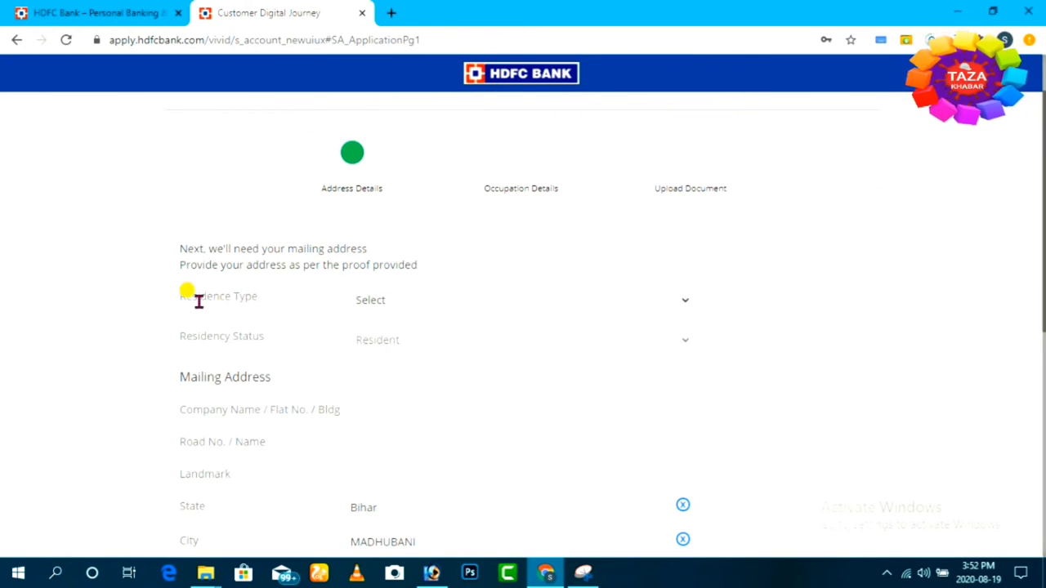
left_click(686, 304)
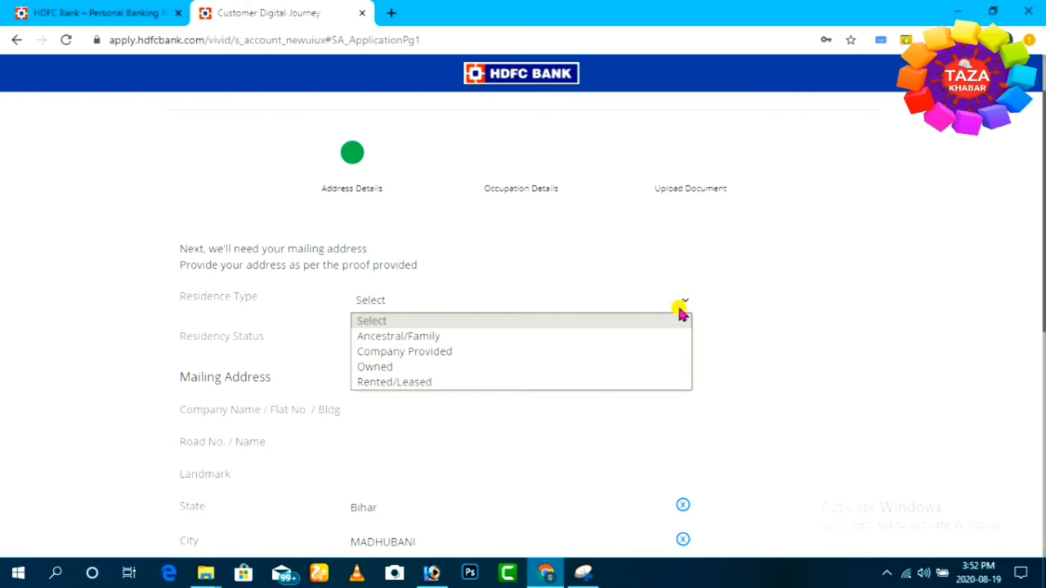
left_click(395, 369)
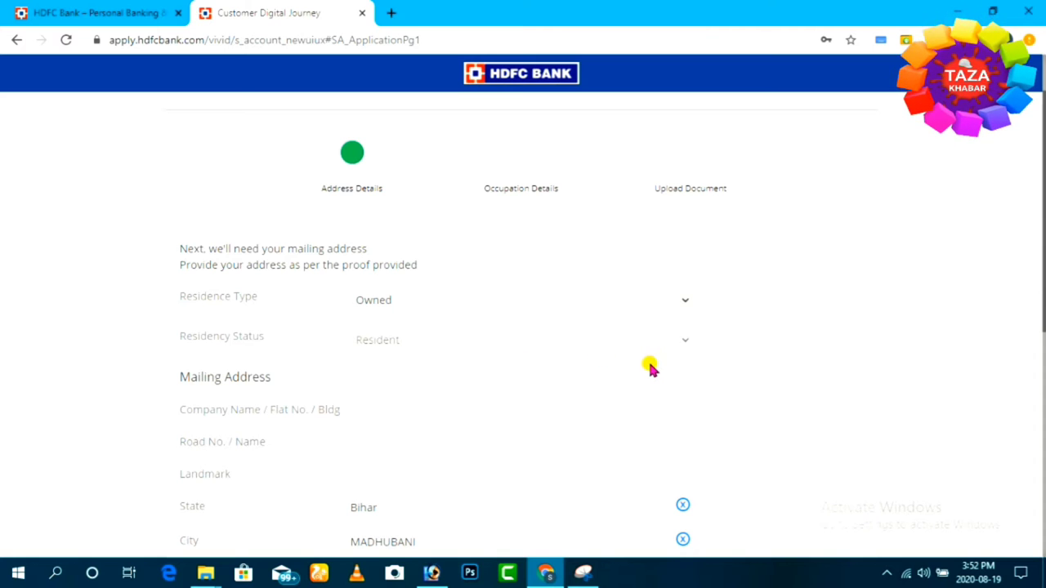
Toggle the permanent-address-same-as-mailing option and submit the address details
scroll(283, 465, "down", 3)
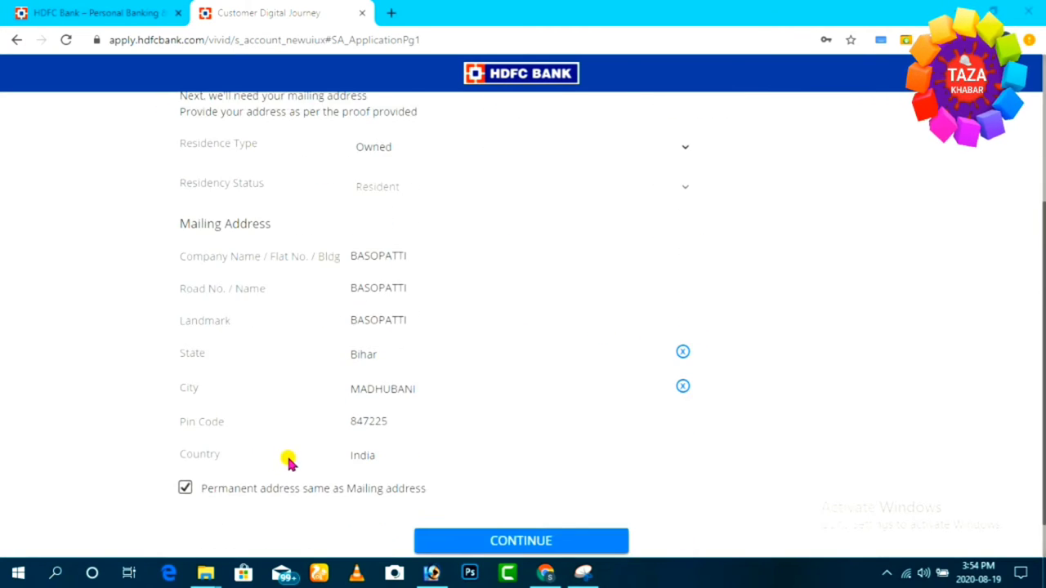
scroll(458, 434, "up", 2)
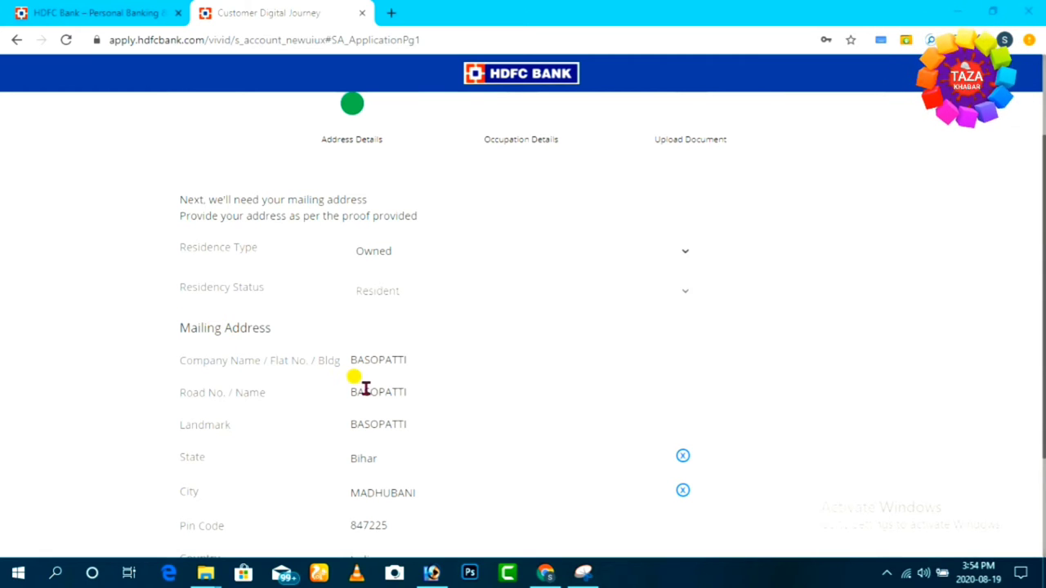
scroll(409, 392, "down", 2)
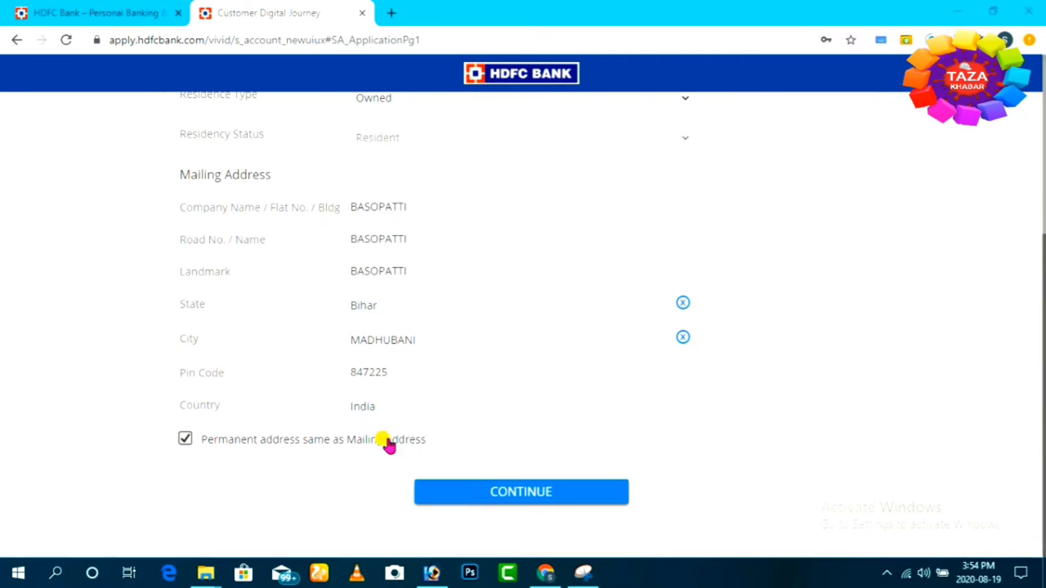
left_click(186, 445)
scroll(477, 416, "down", 3)
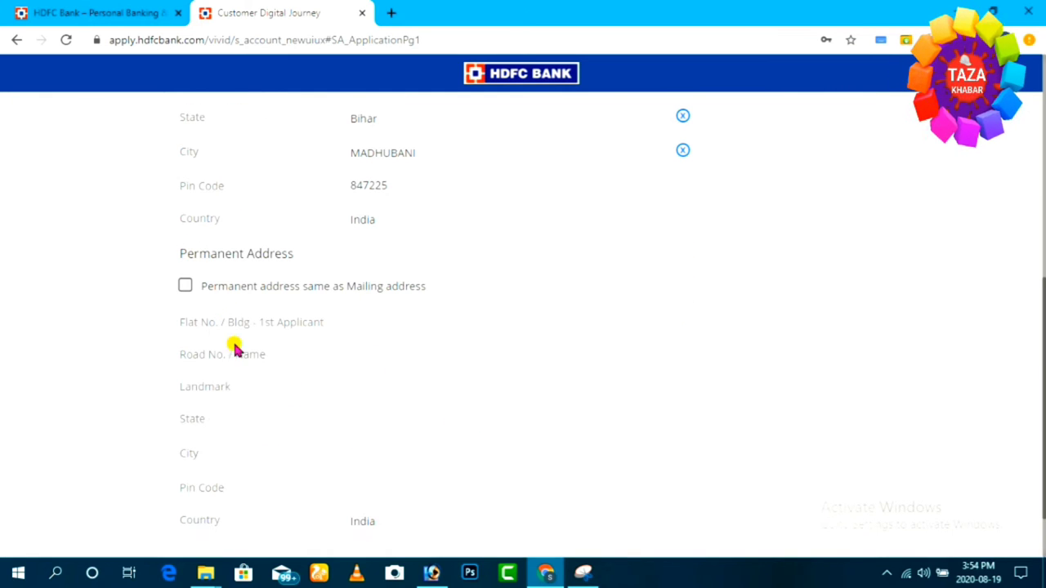
scroll(323, 348, "up", 5)
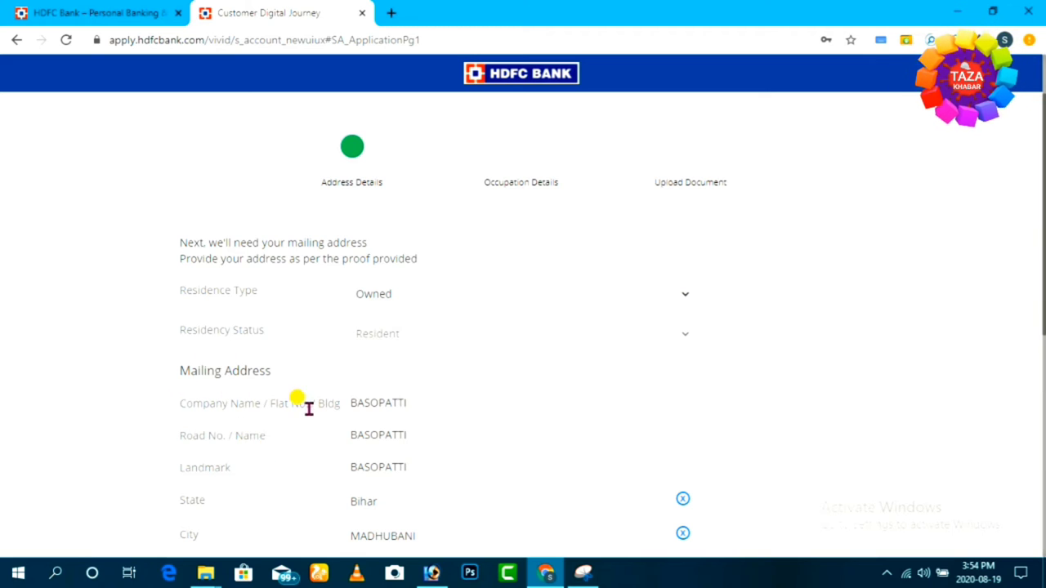
scroll(309, 409, "down", 3)
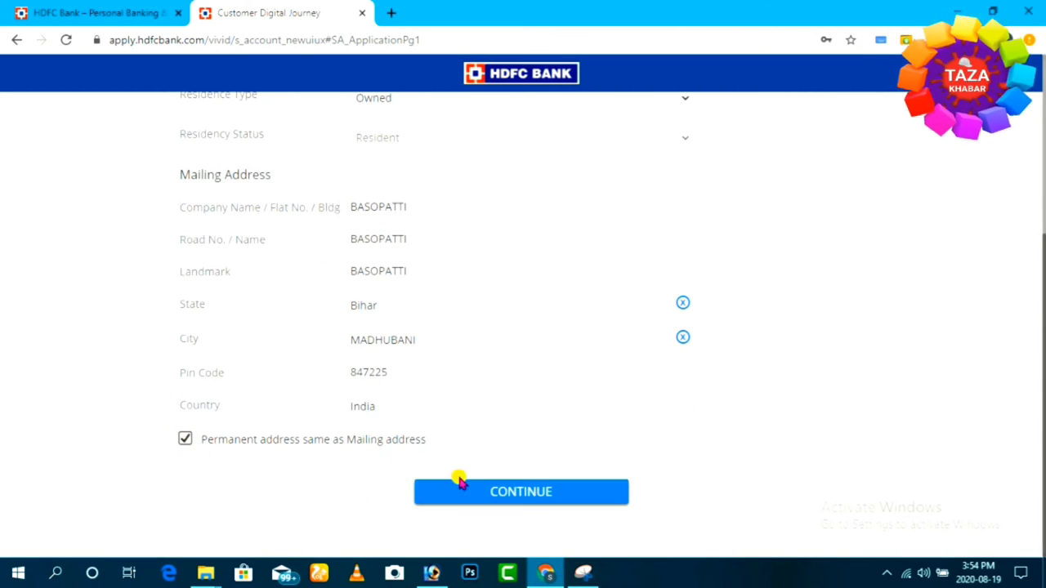
scroll(458, 380, "up", 3)
scroll(474, 387, "down", 3)
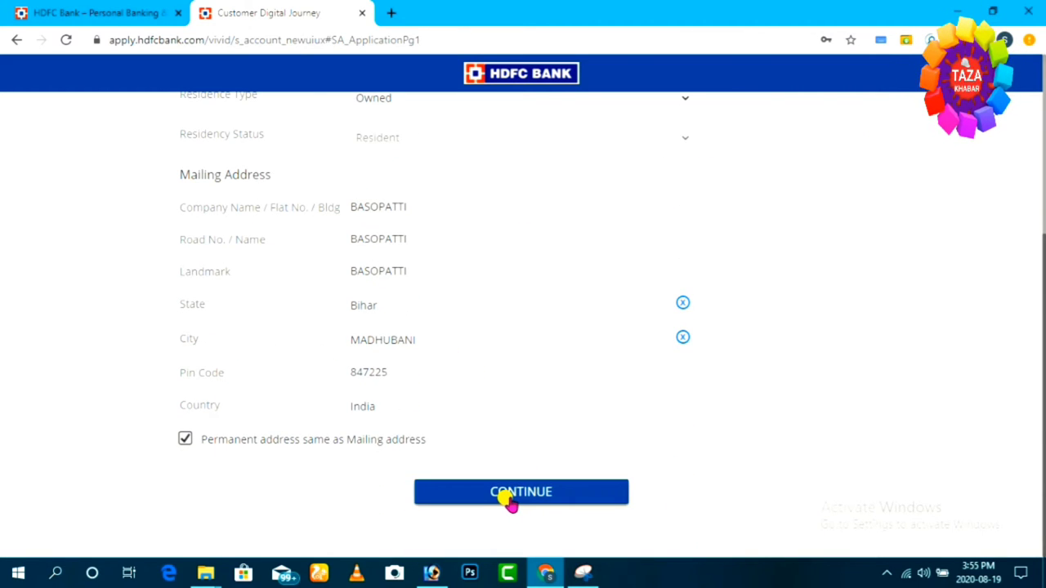
left_click(508, 498)
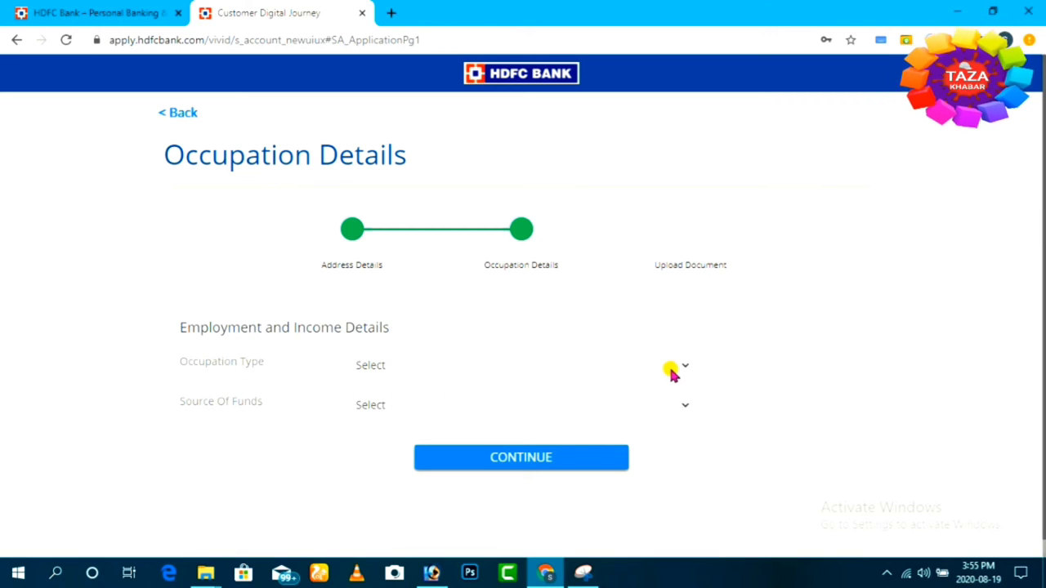
Set occupation to Student, source of funds to Business Income, and gross annual income to 50000
left_click(683, 370)
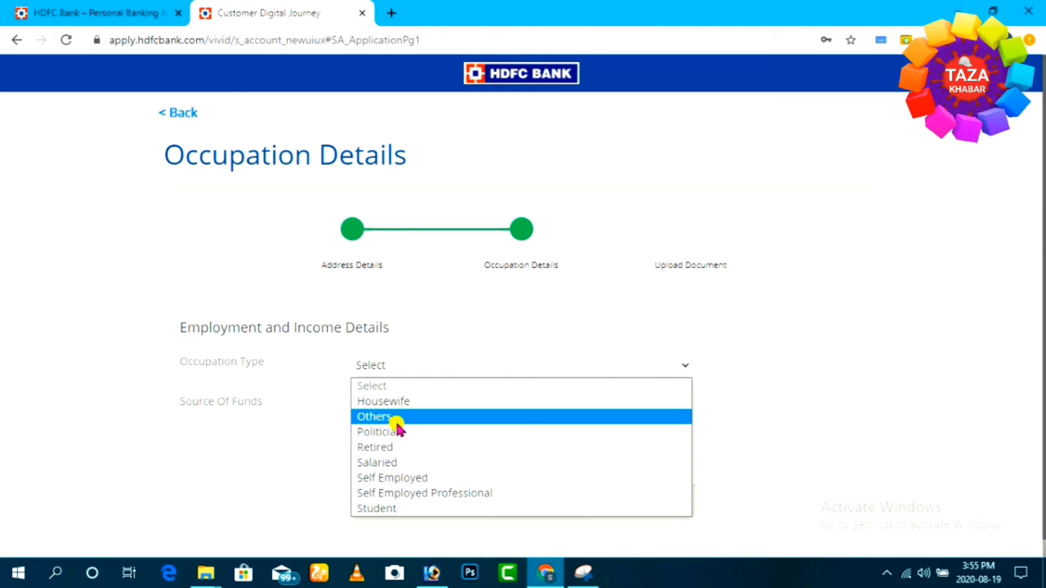
left_click(395, 509)
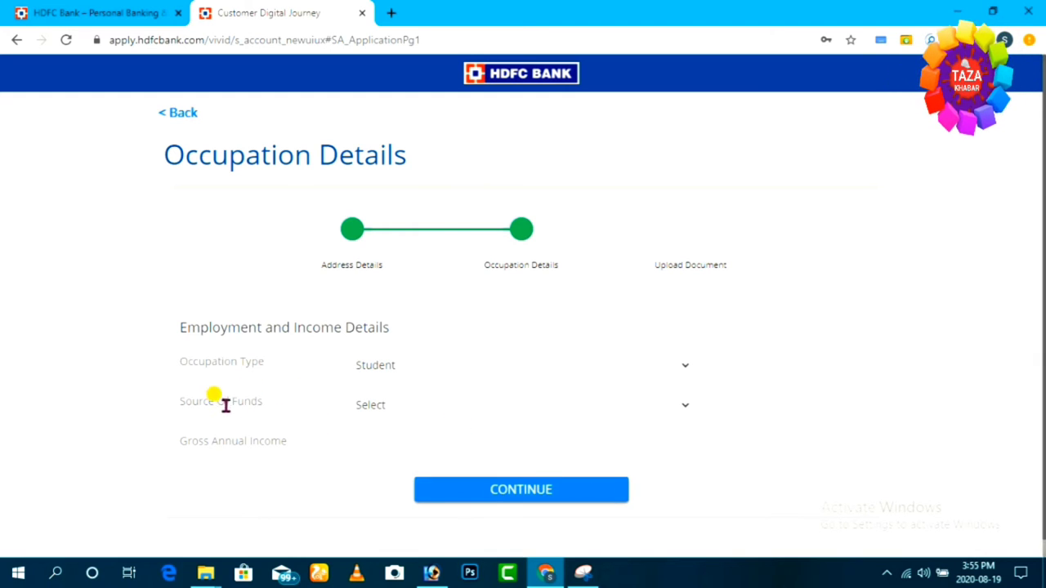
left_click(672, 406)
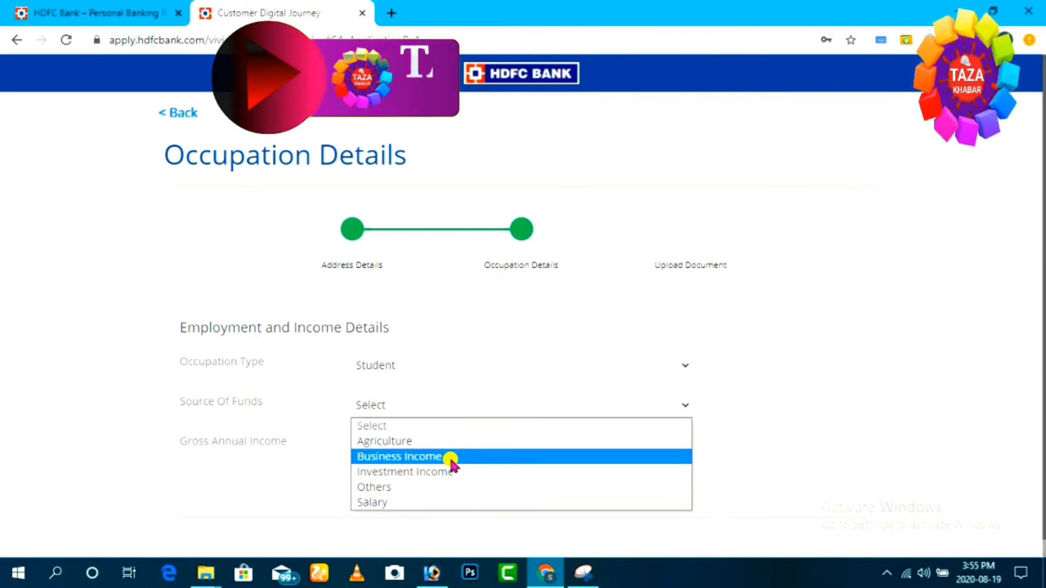
left_click(450, 460)
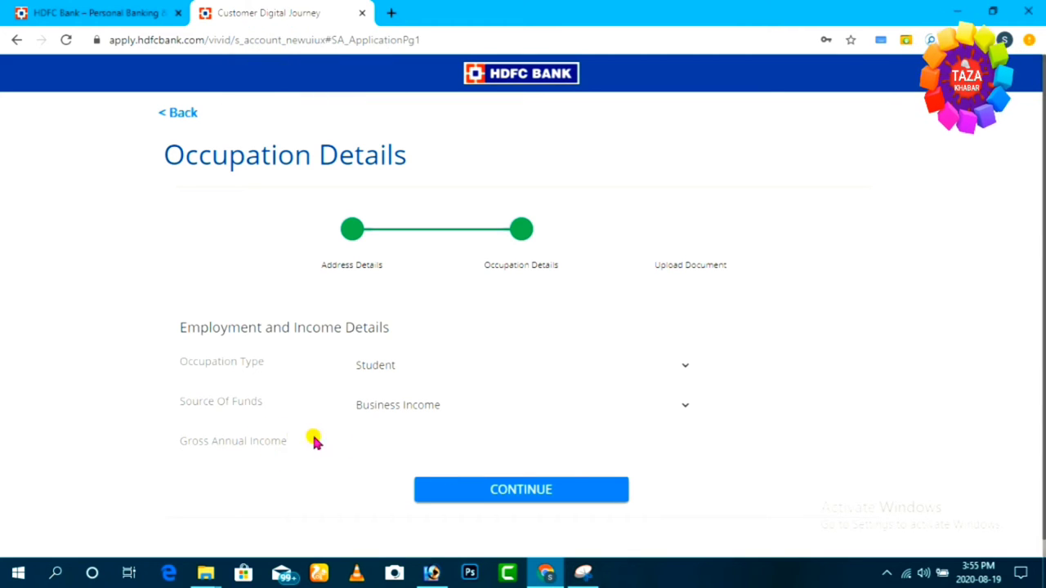
left_click(353, 441)
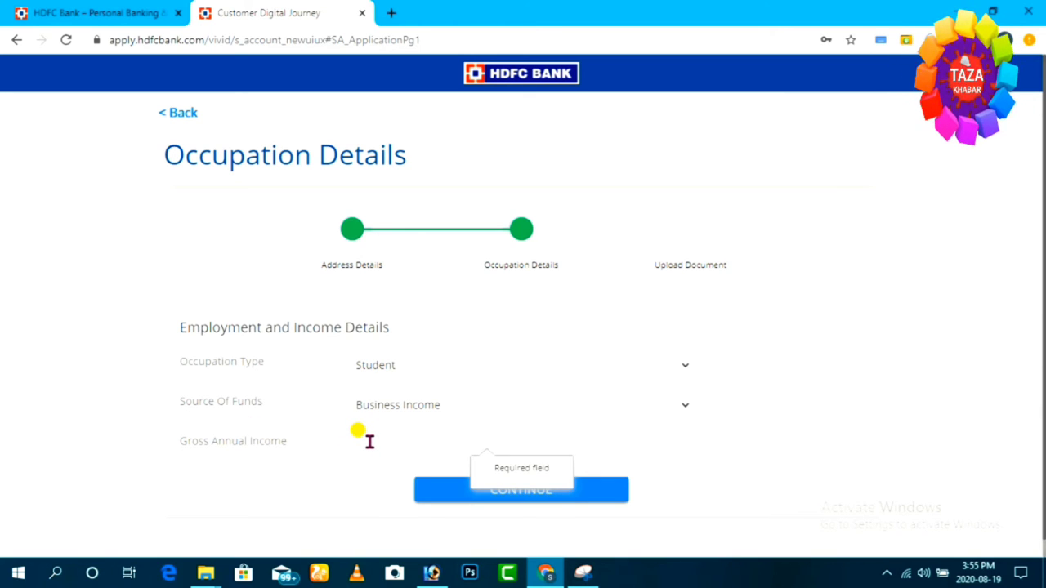
type("50,000")
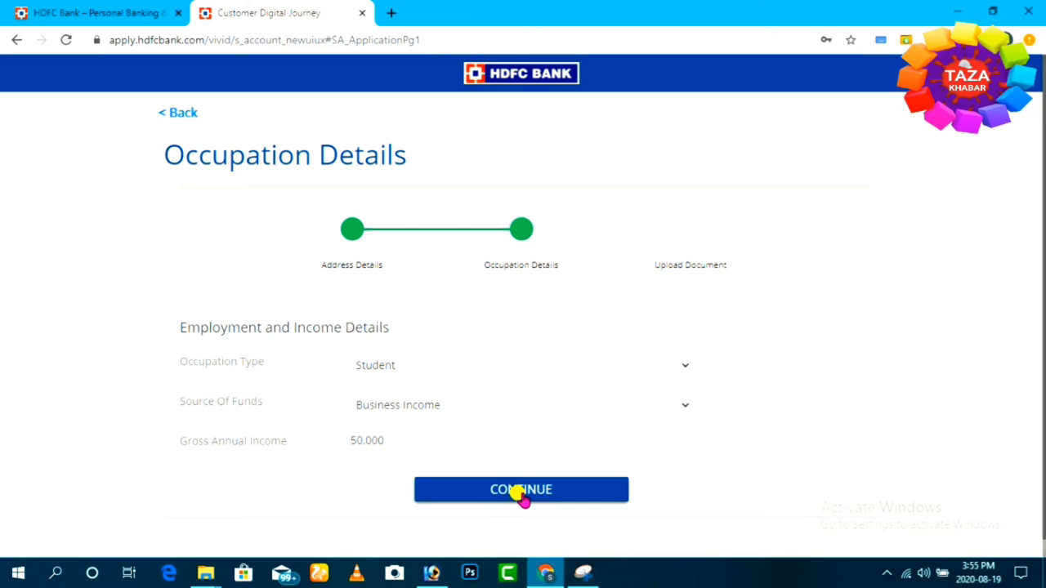
left_click(521, 493)
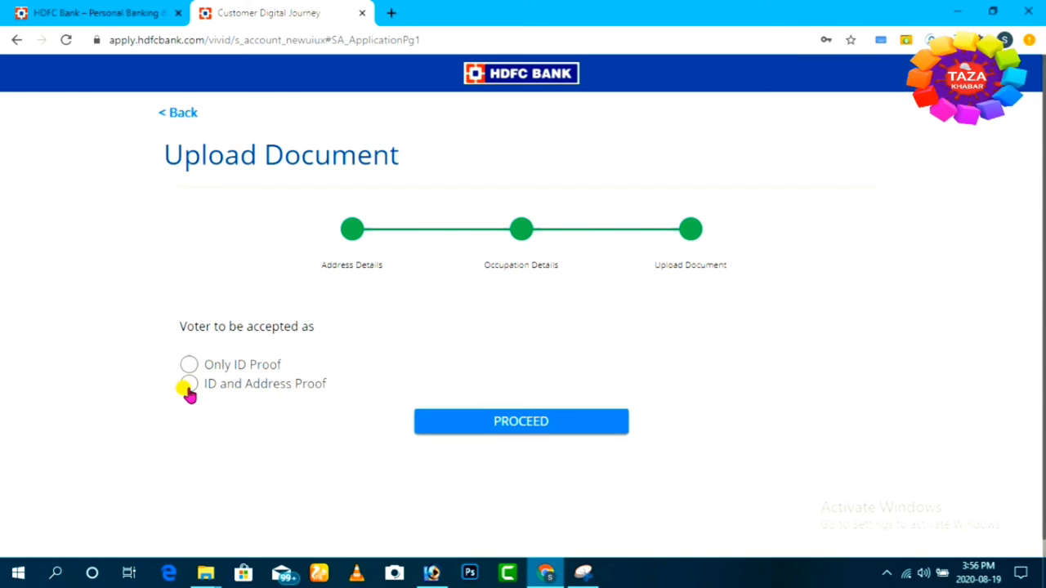
Mark the voter ID as ID and Address Proof, upload front and back images, and proceed
left_click(189, 385)
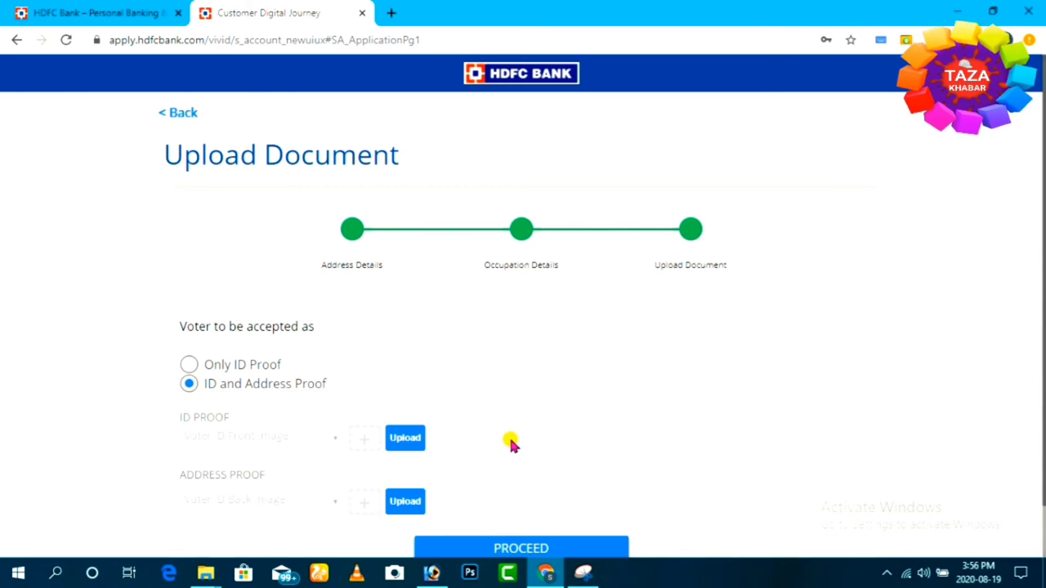
scroll(547, 455, "down", 1)
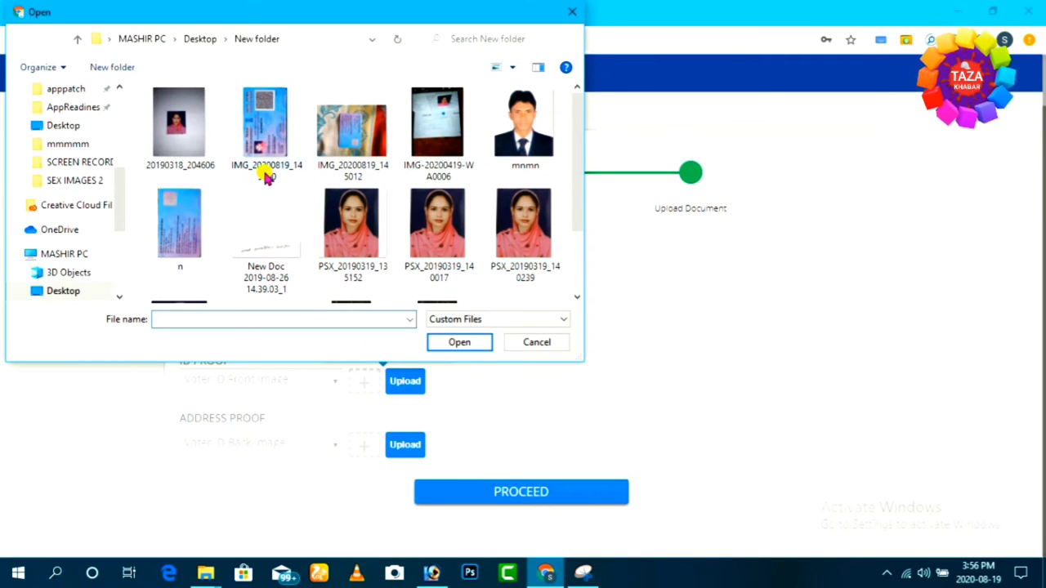
scroll(272, 188, "down", 1)
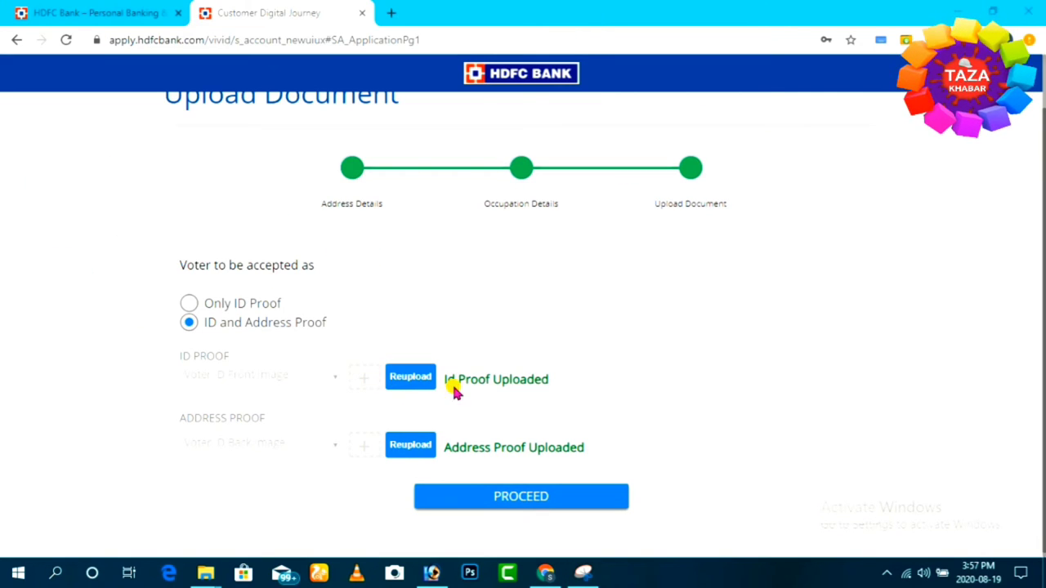
left_click(507, 502)
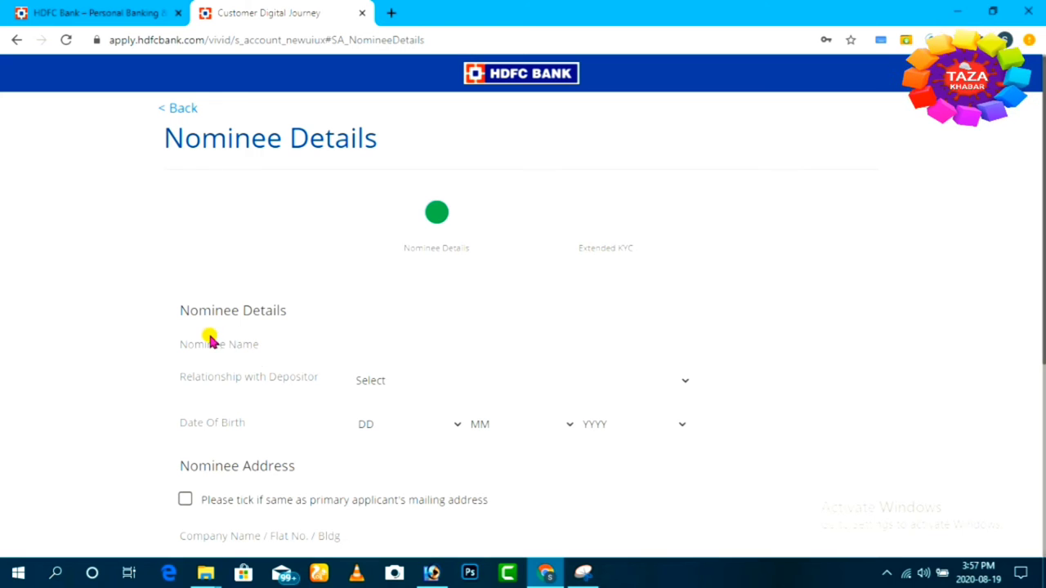
scroll(354, 431, "down", 2)
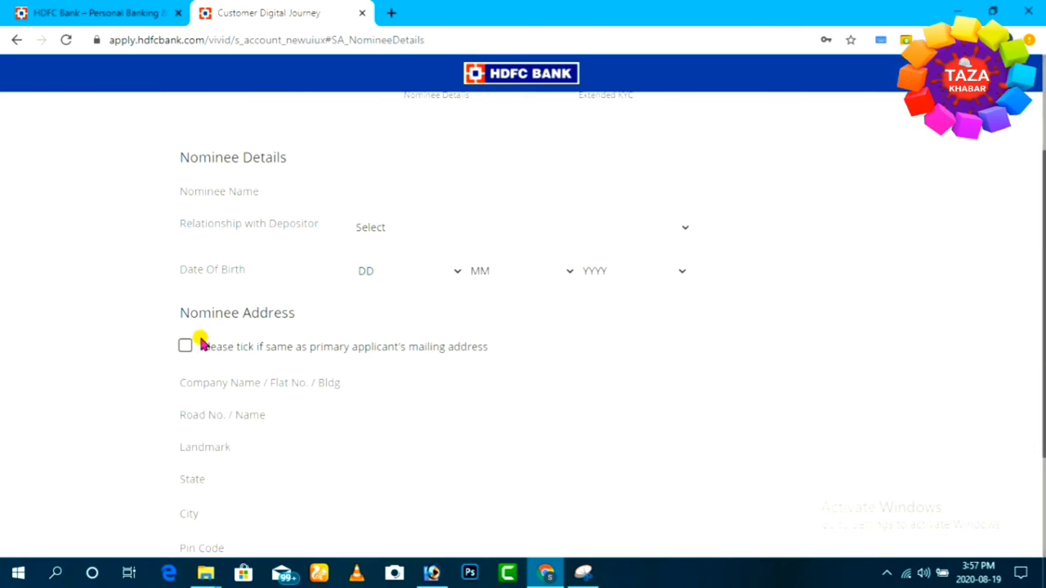
scroll(264, 462, "down", 2)
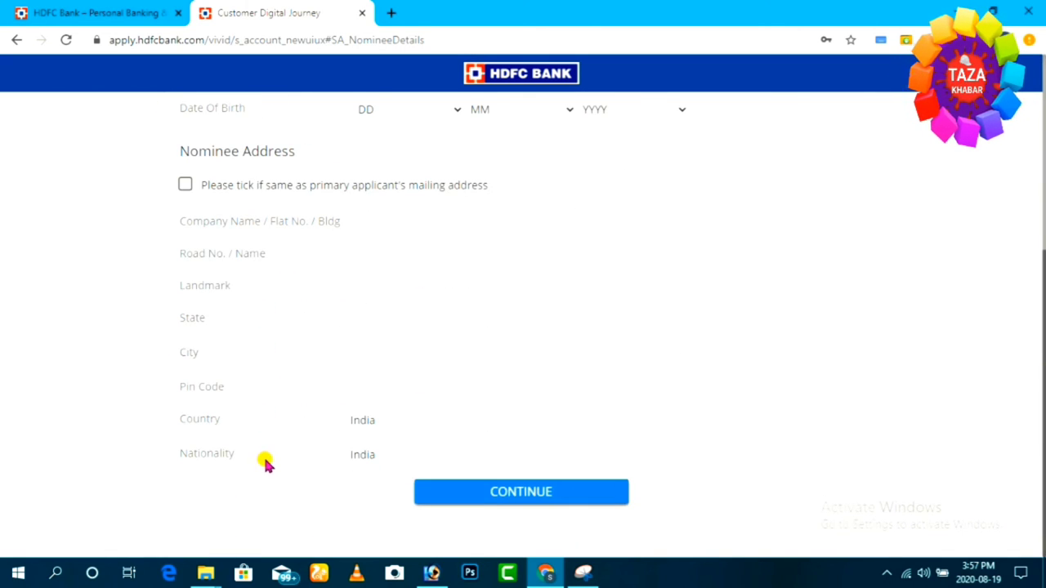
scroll(445, 331, "up", 3)
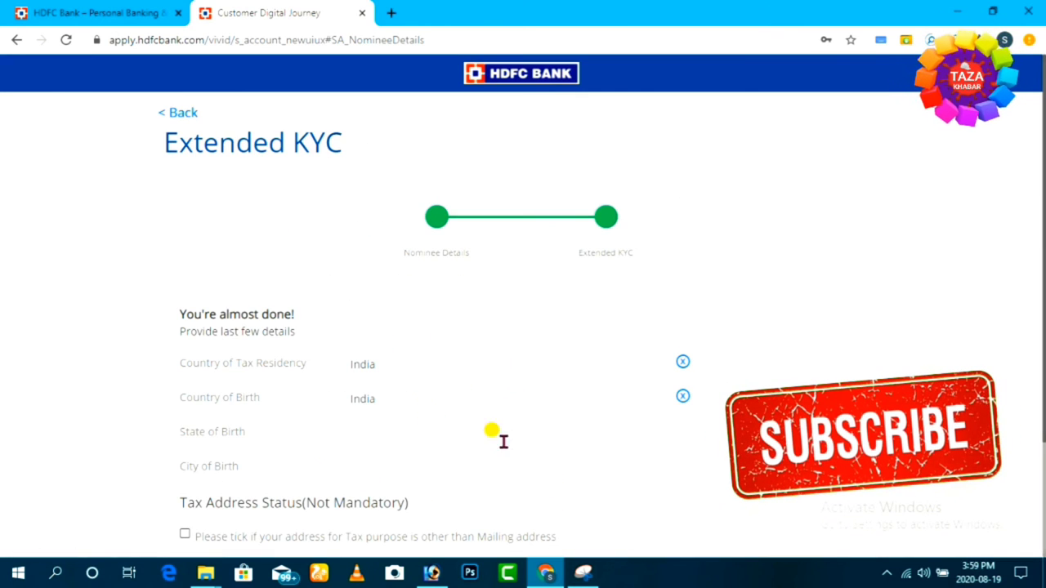
Set the state of birth to Bihar
scroll(558, 419, "down", 2)
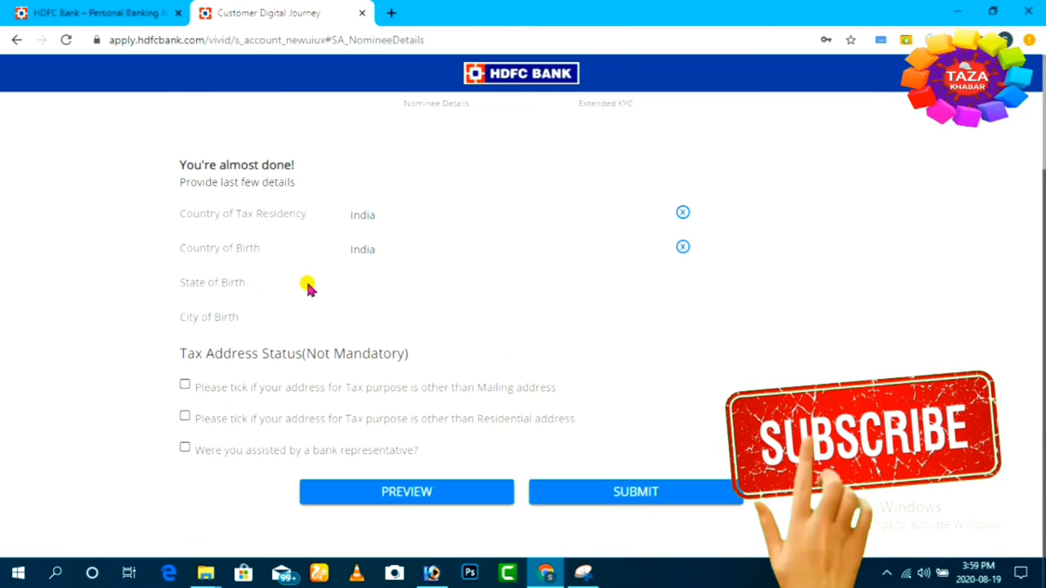
left_click(361, 284)
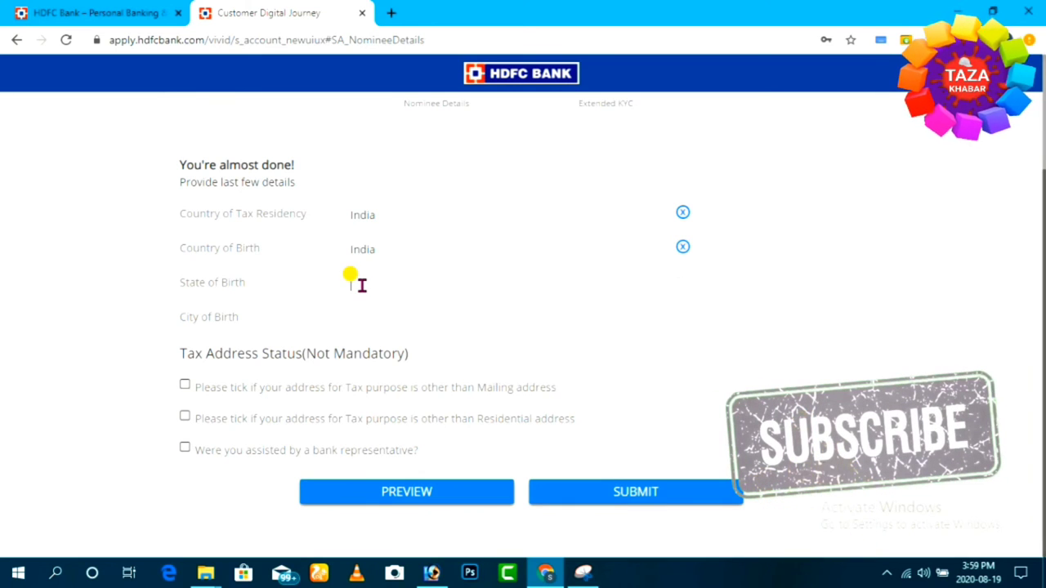
type("BIHAR")
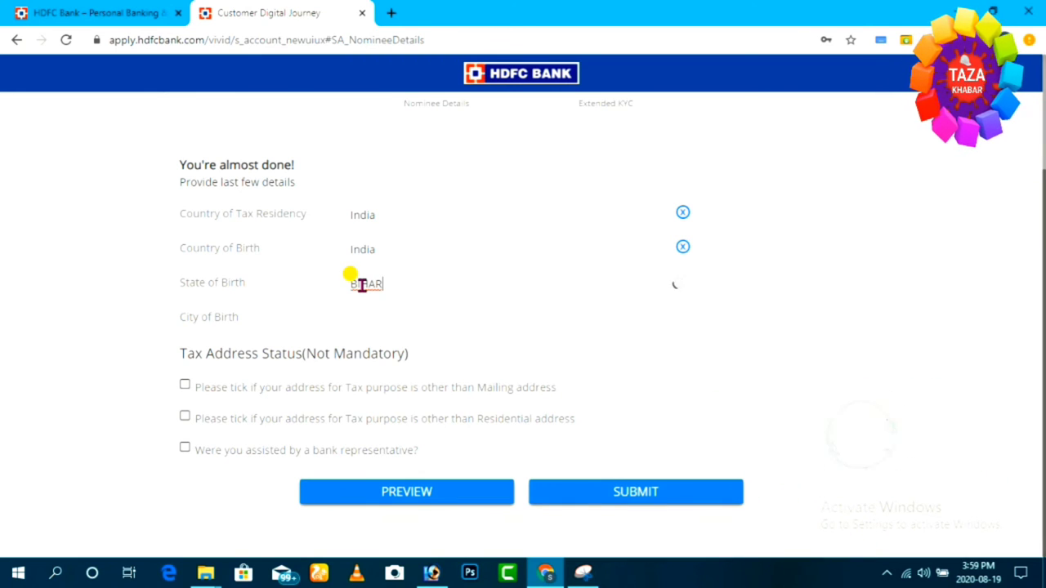
left_click(397, 307)
Pick BIHAR SHARIF as the city of birth and submit the application
left_click(213, 318)
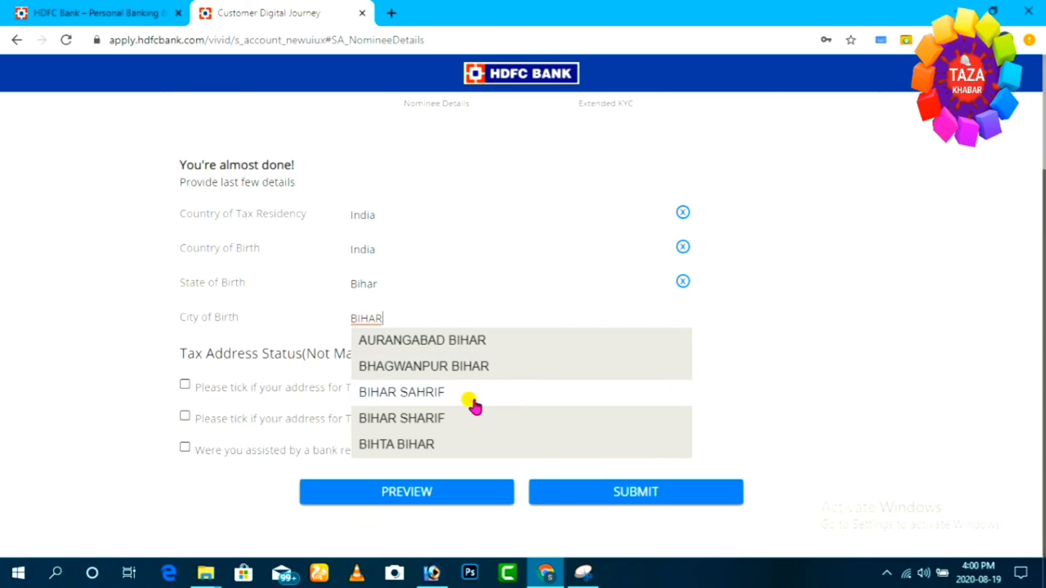
scroll(470, 409, "up", 2)
scroll(468, 415, "down", 2)
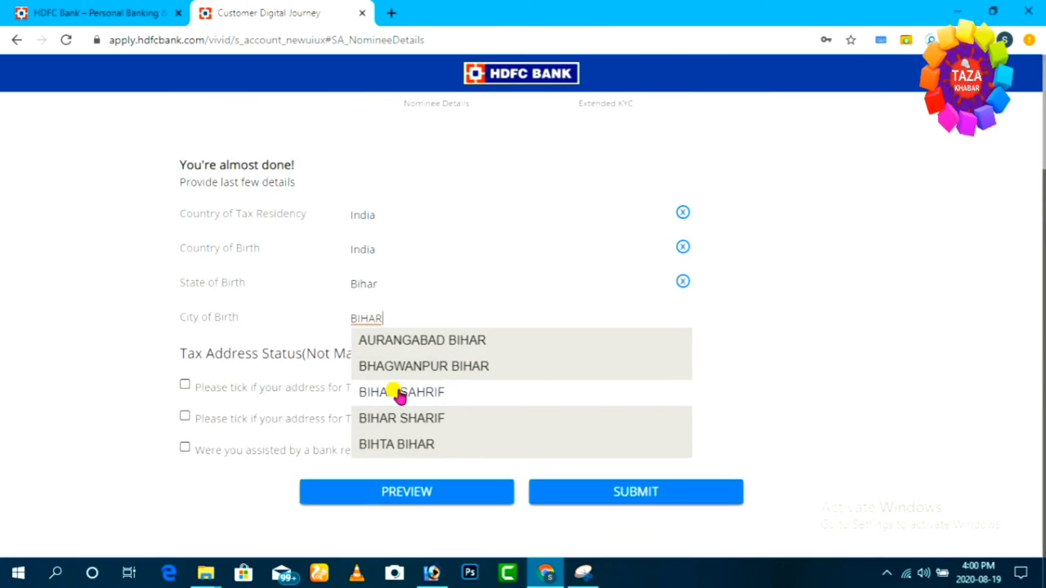
left_click(401, 418)
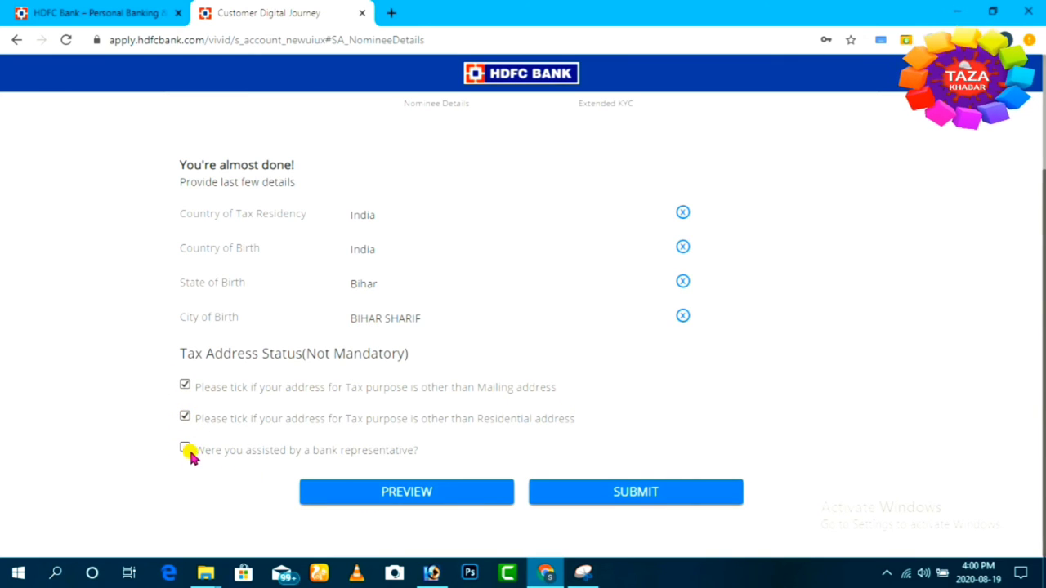
left_click(621, 493)
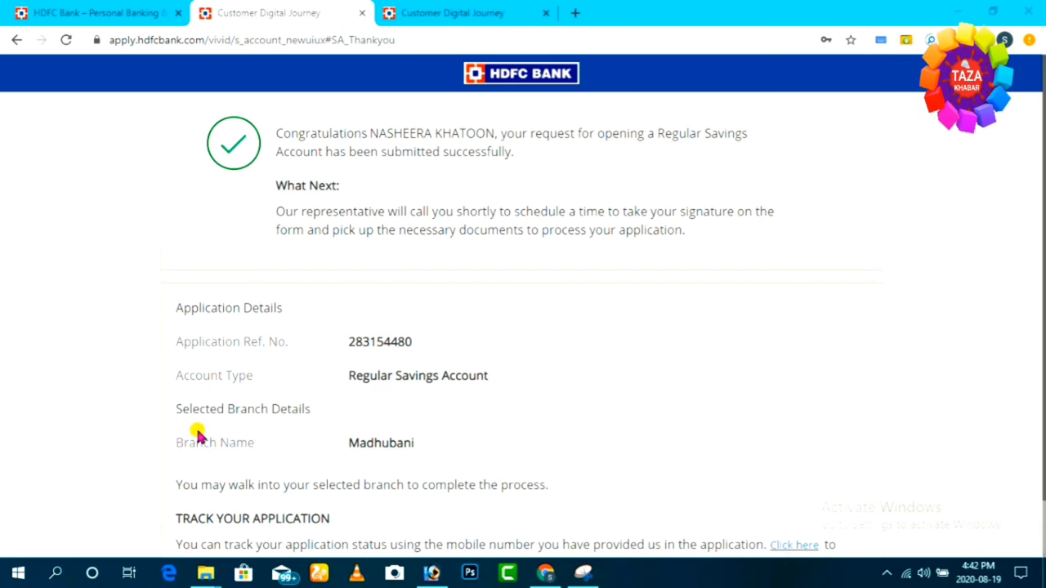
Open the TRACK YOUR APPLICATION 'Click here' link from the thank-you page in a new tab
scroll(556, 413, "down", 1)
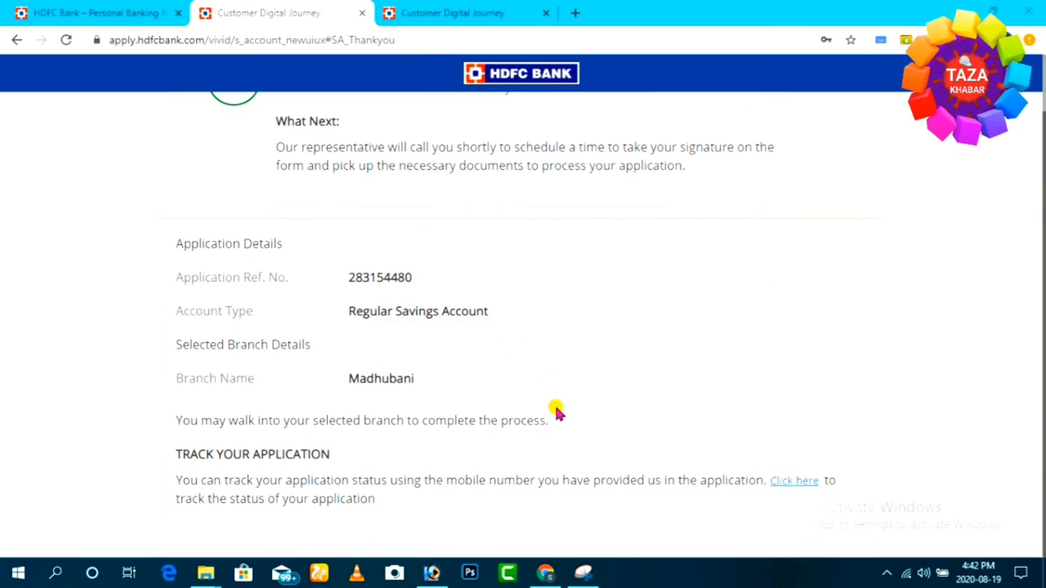
left_click(788, 484)
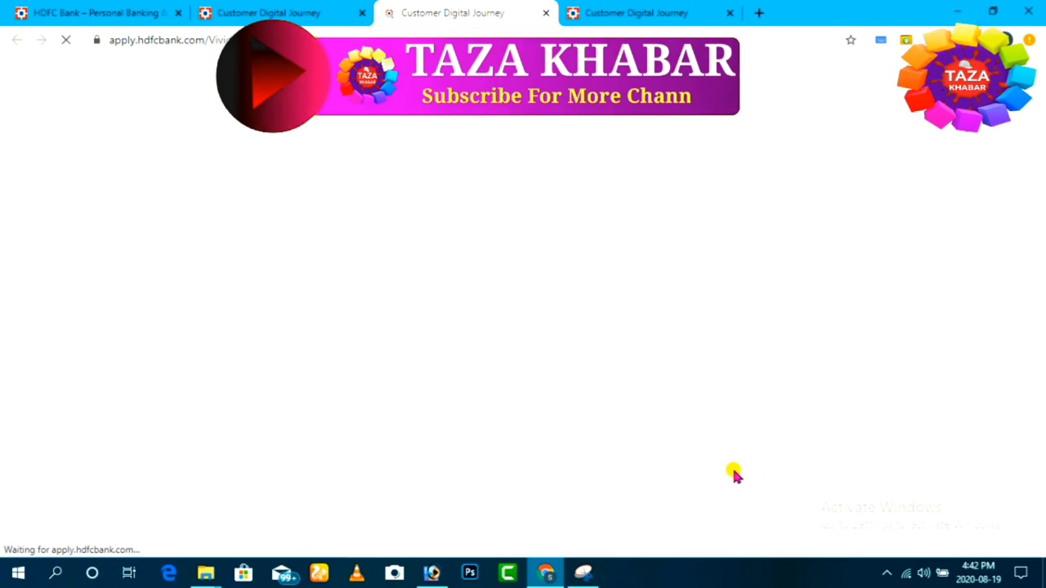